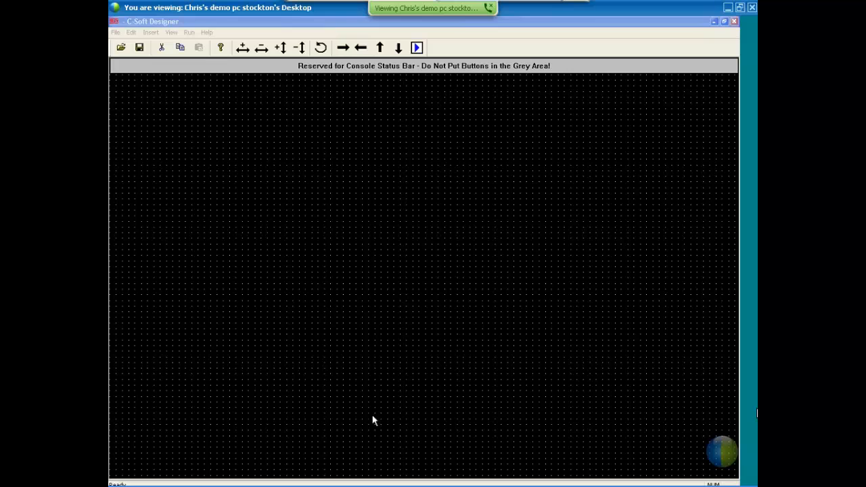
Step: Switch to Chrome and open the Multicast Address Setup page of the IP-223
key("alt+Tab")
key("alt+Tab")
key("alt+Tab")
key("alt+Tab")
key("Escape")
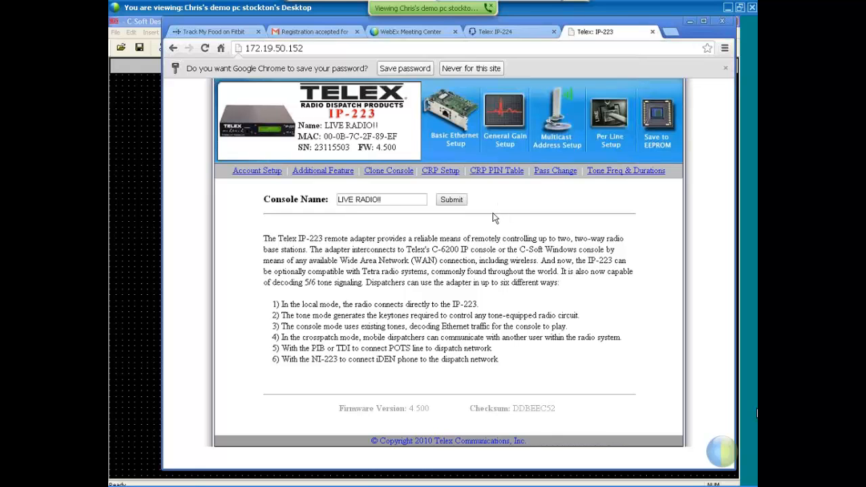
left_click(558, 129)
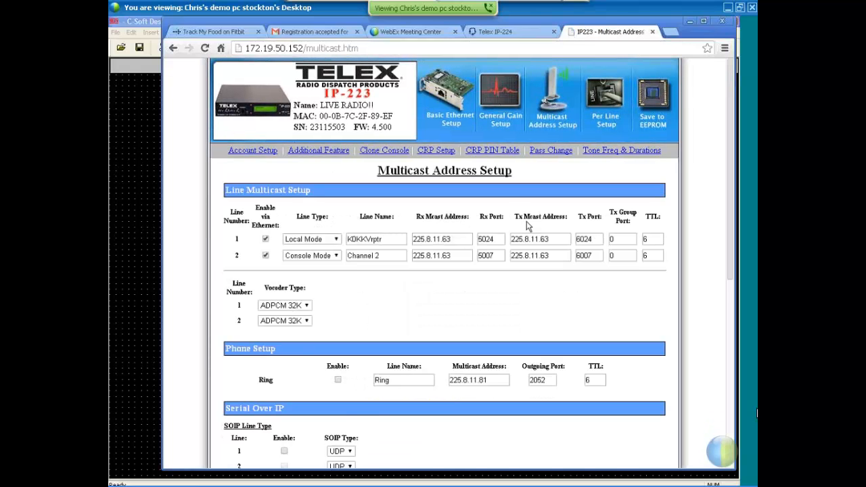
Step: Examine the IP-223's line 1 name, Rx and Tx multicast addresses, and Rx and Tx ports
left_click_drag(463, 239, 346, 238)
left_click(391, 239)
left_click(394, 239)
left_click(390, 228)
left_click_drag(455, 239, 409, 235)
left_click_drag(499, 239, 462, 237)
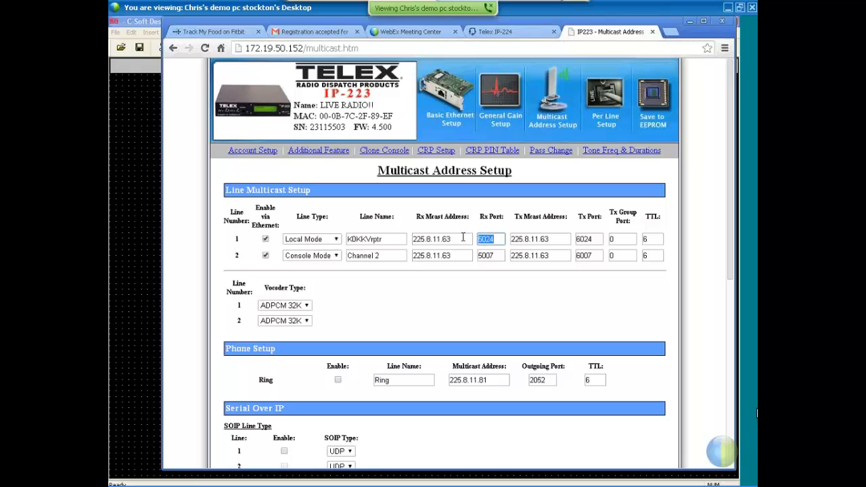
left_click(567, 240)
left_click_drag(567, 240, 494, 237)
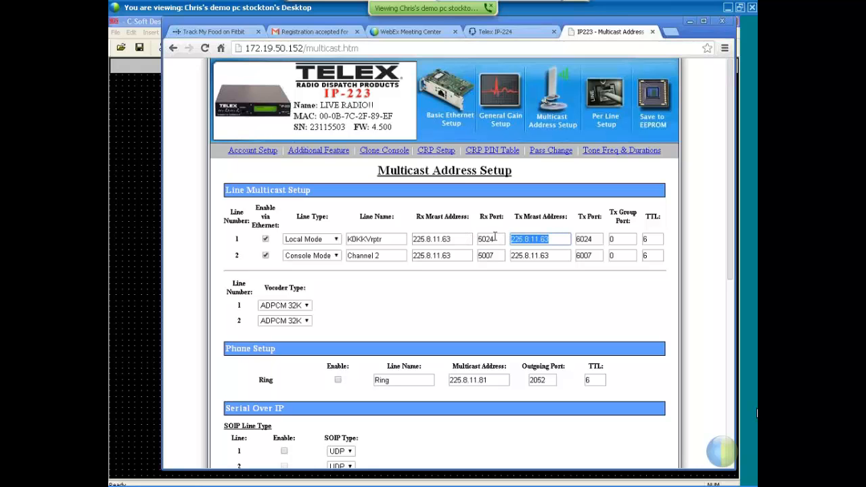
left_click_drag(596, 237, 555, 236)
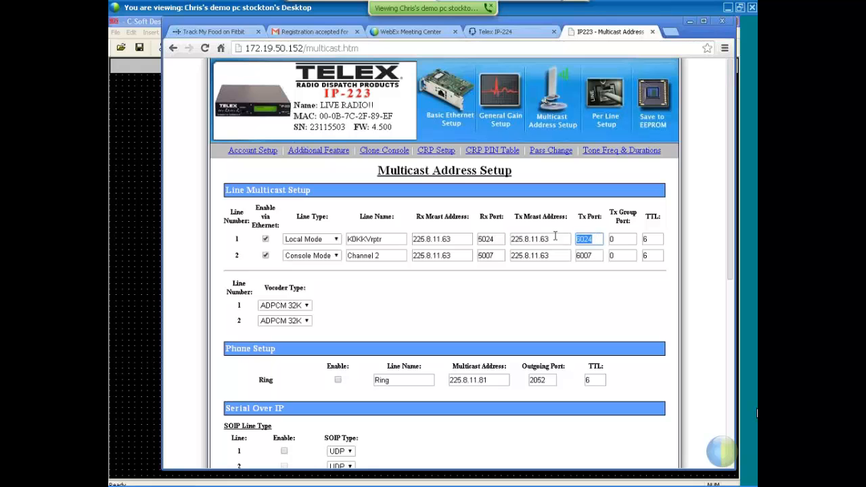
left_click(531, 218)
Step: Open the IP-224's Multicast Setup and examine line 1's RX and TX multicast addresses and ports
left_click(514, 32)
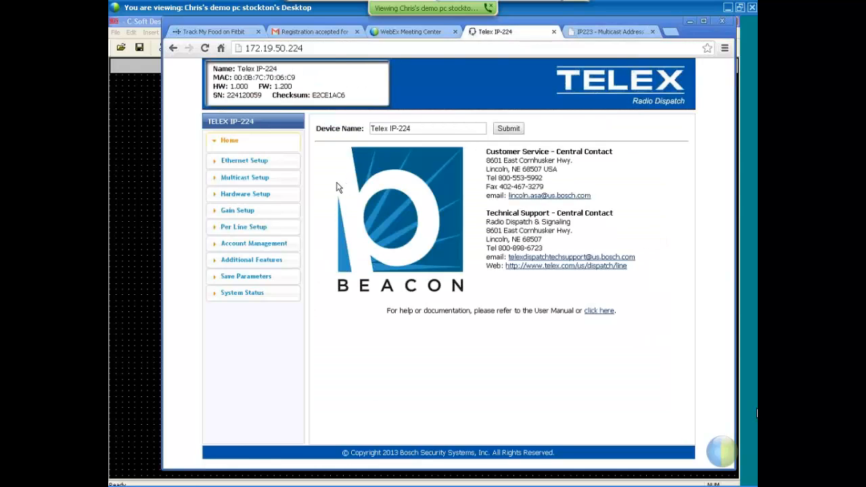
left_click(246, 180)
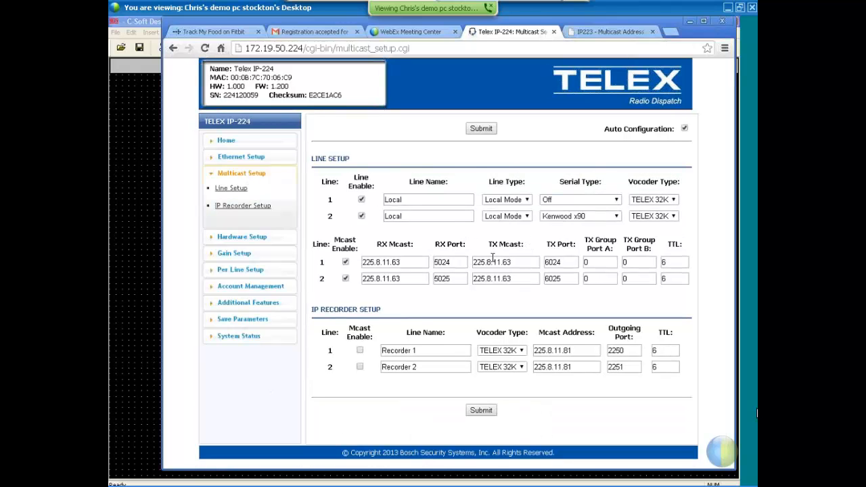
left_click_drag(522, 262, 451, 263)
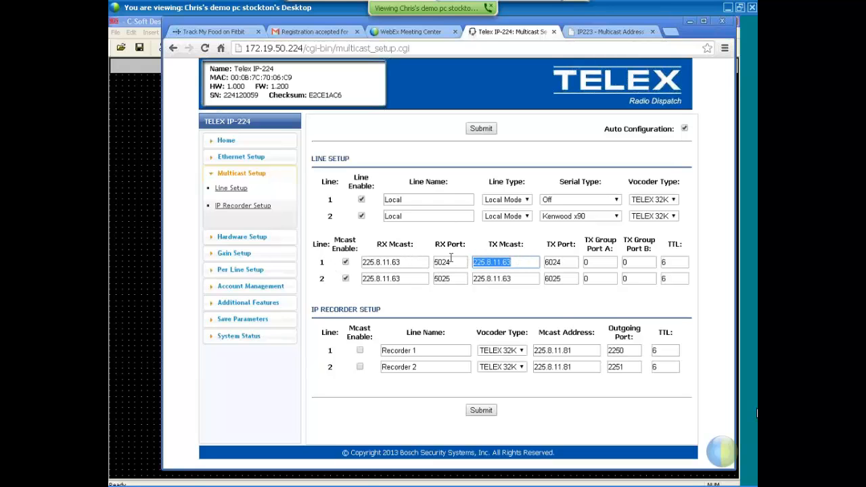
left_click(427, 262)
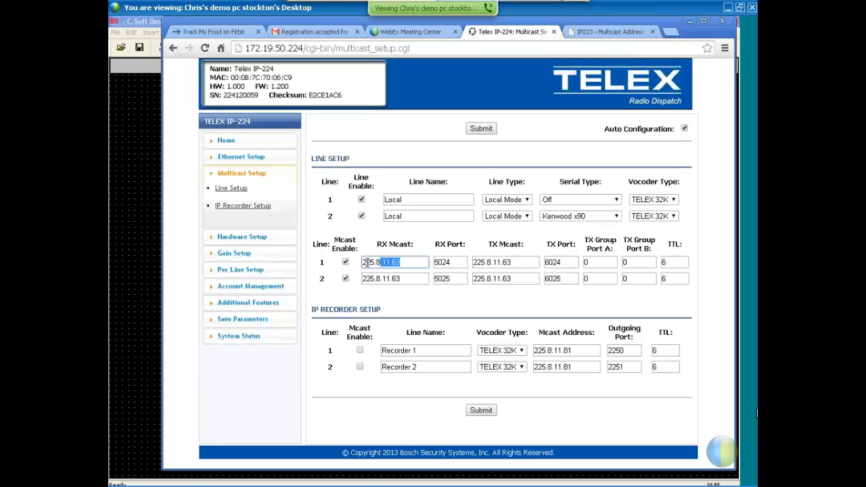
left_click(459, 261)
left_click_drag(459, 261, 426, 260)
left_click_drag(525, 262, 436, 260)
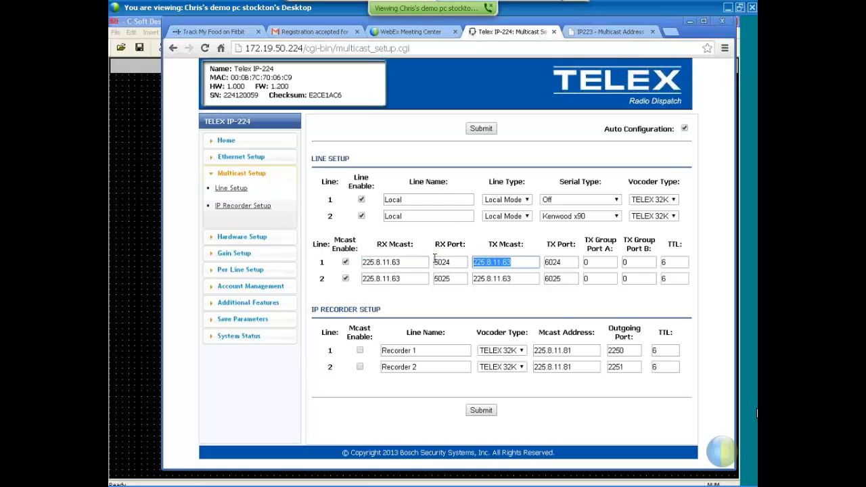
left_click_drag(575, 264, 497, 268)
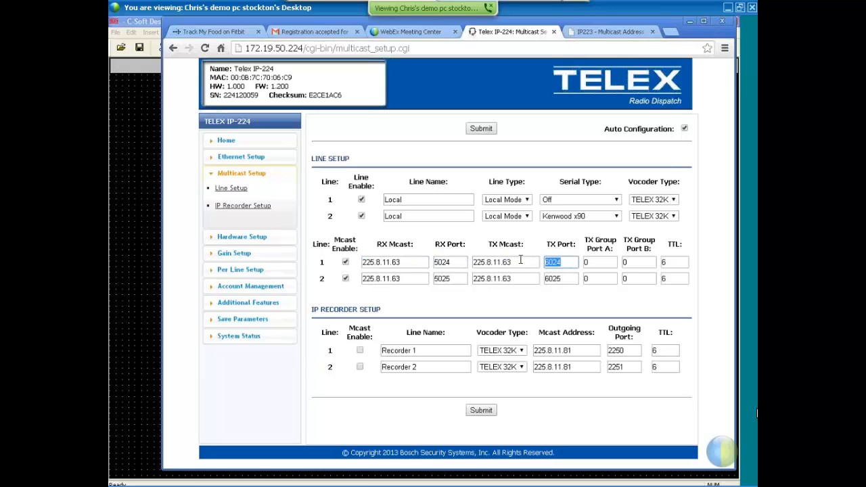
Step: Examine line 1's TX Group Port A and B settings and its TX multicast address on the IP-224
key("Tab")
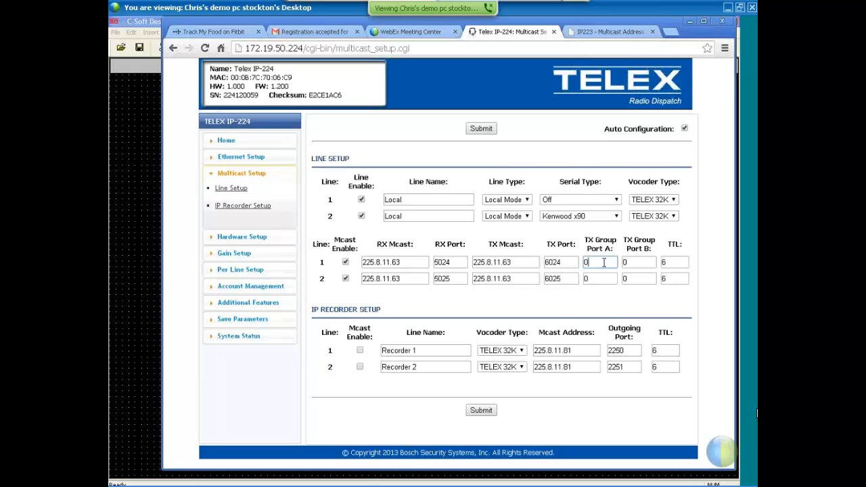
left_click_drag(630, 262, 574, 262)
left_click(631, 262)
left_click_drag(633, 261, 623, 262)
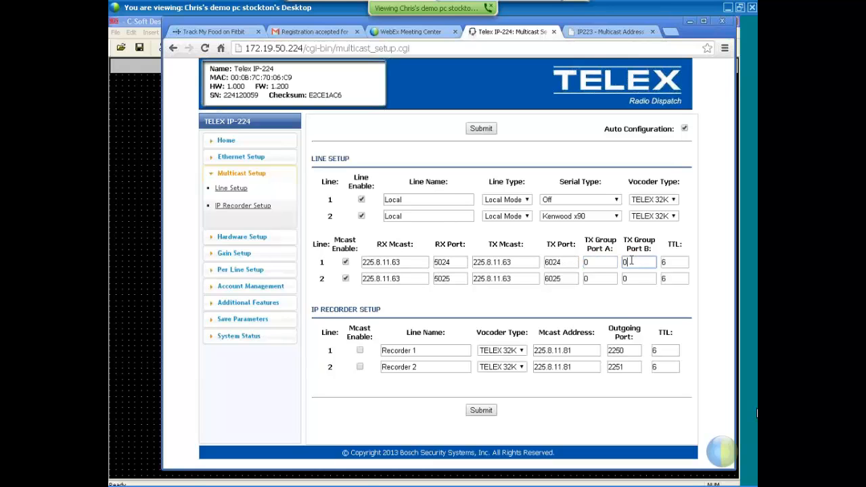
left_click(606, 264)
left_click(629, 262)
left_click_drag(629, 262, 613, 260)
left_click(521, 262)
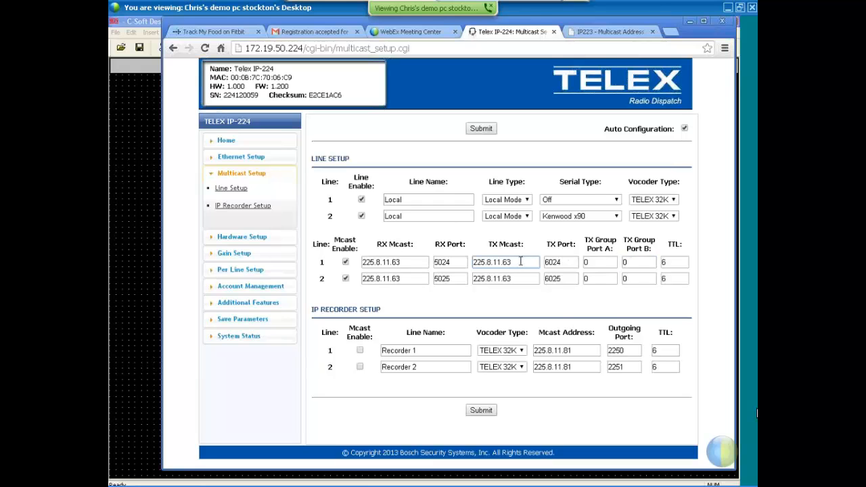
double_click(517, 262)
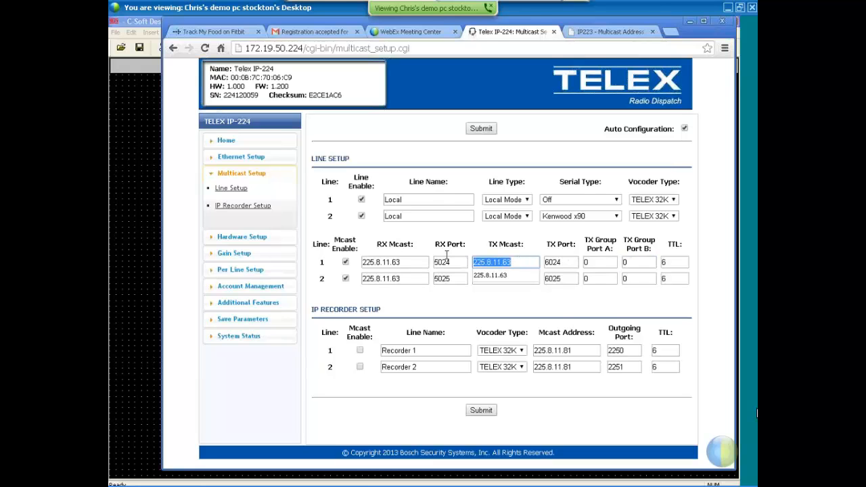
left_click(519, 262)
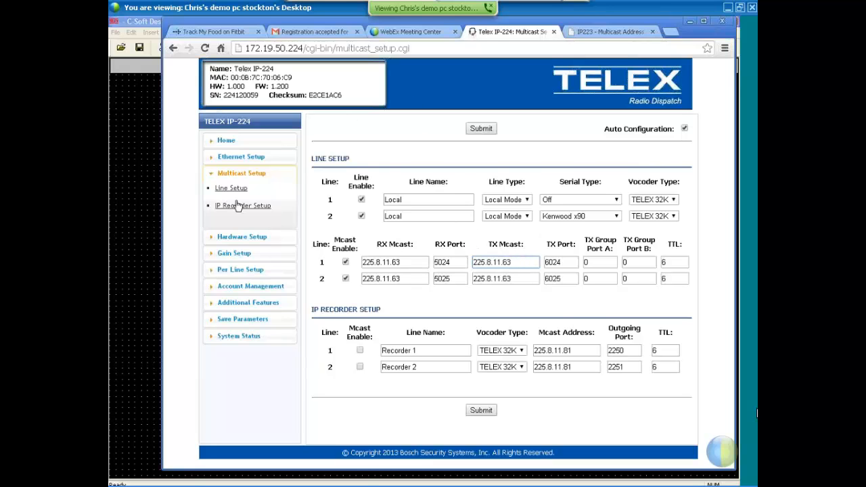
Step: Switch to C-Soft Designer, open the per line parameters and name line 1 "K0kkv"
left_click(138, 153)
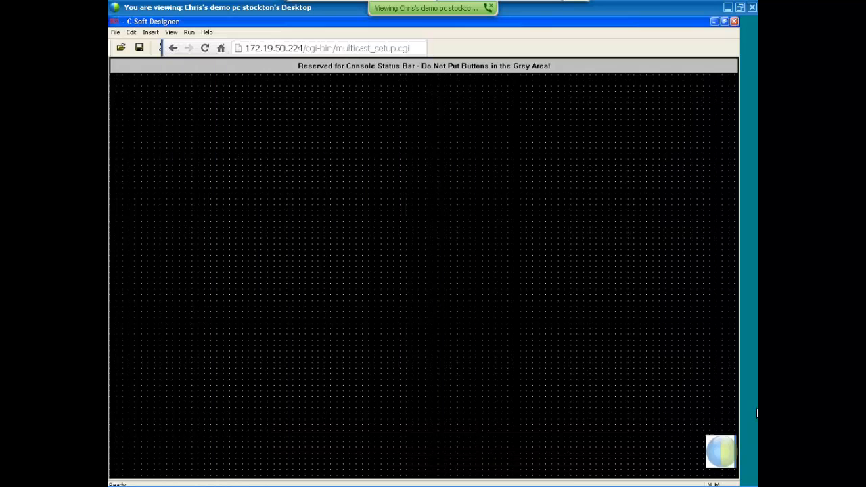
left_click(133, 33)
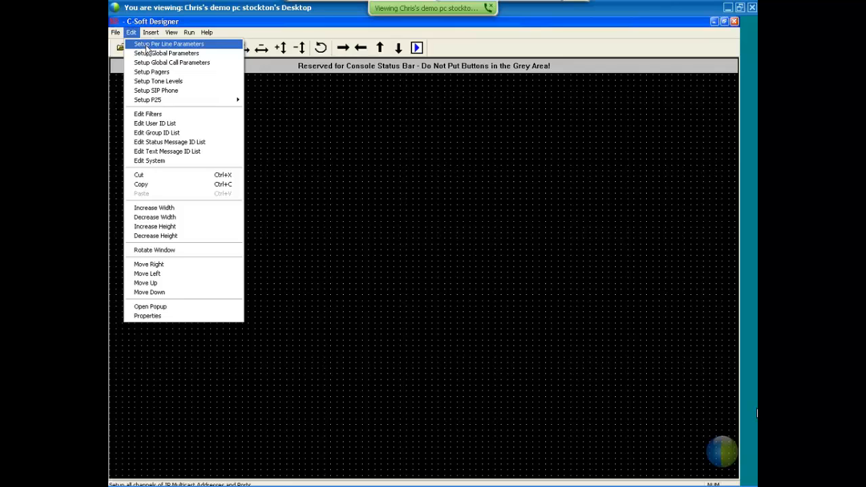
left_click(145, 47)
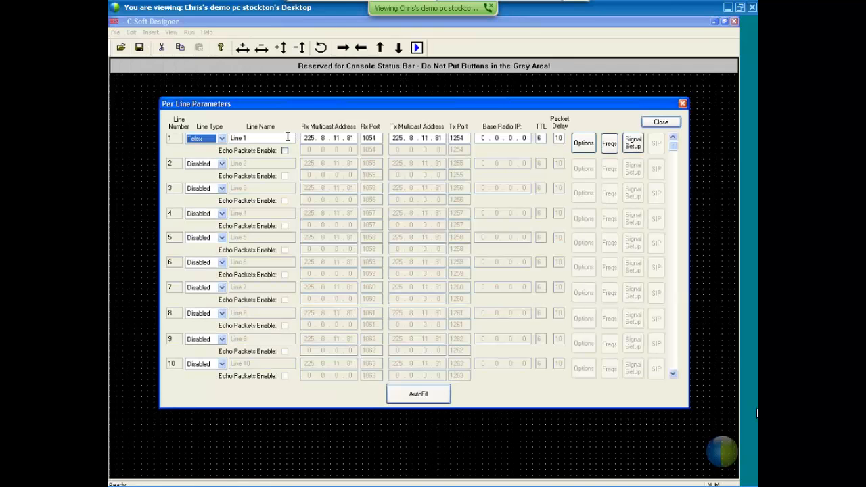
left_click_drag(250, 139, 199, 135)
type("K")
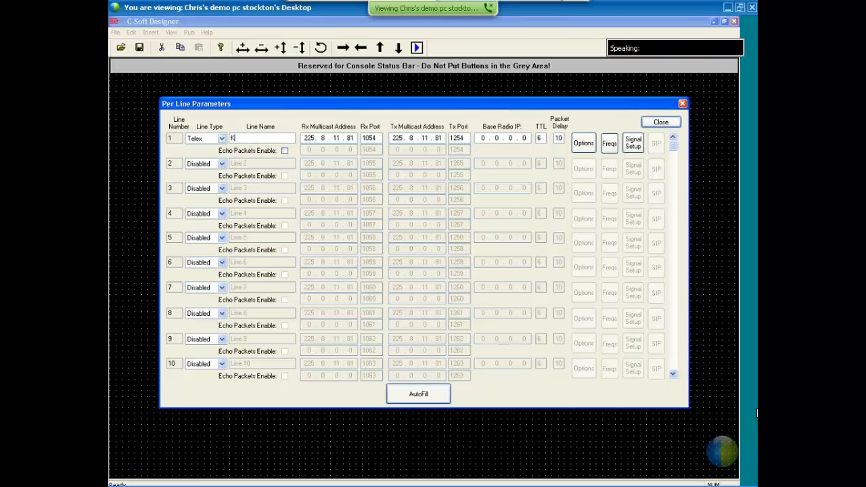
type("0kkv")
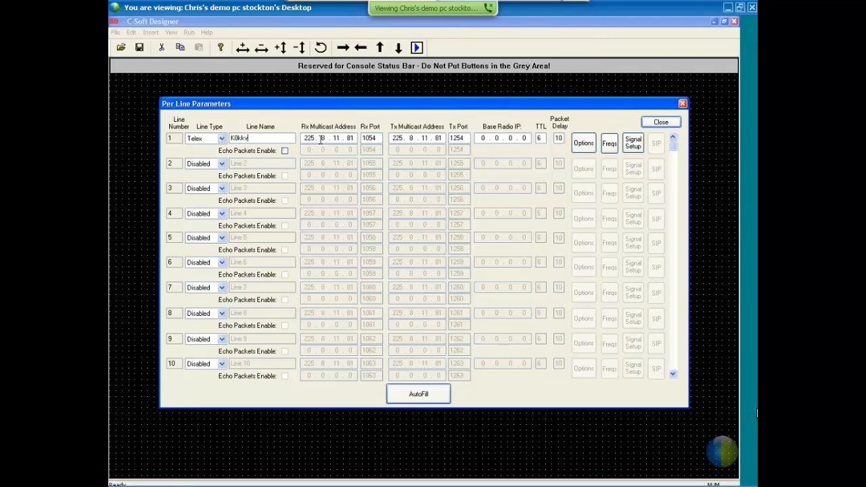
Step: Set line 1's Rx multicast address to 225.8.11.63 and its Rx port to 5024
double_click(346, 138)
type("63")
double_click(376, 138)
type("5024")
Step: Set line 1's Tx multicast address to 225.8.11.63, Tx port to 6024 and base radio IP to 172.19.50.152
double_click(437, 138)
type("63")
double_click(465, 139)
type("6024")
double_click(478, 137)
type("172.19.50.152")
Step: Open line 1's frequency parameters and enable frequencies 2 through 12
left_click(611, 145)
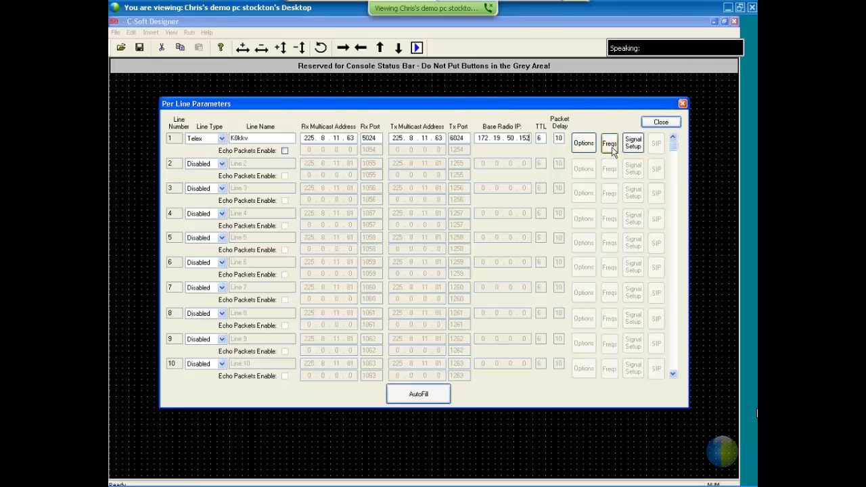
left_click(611, 146)
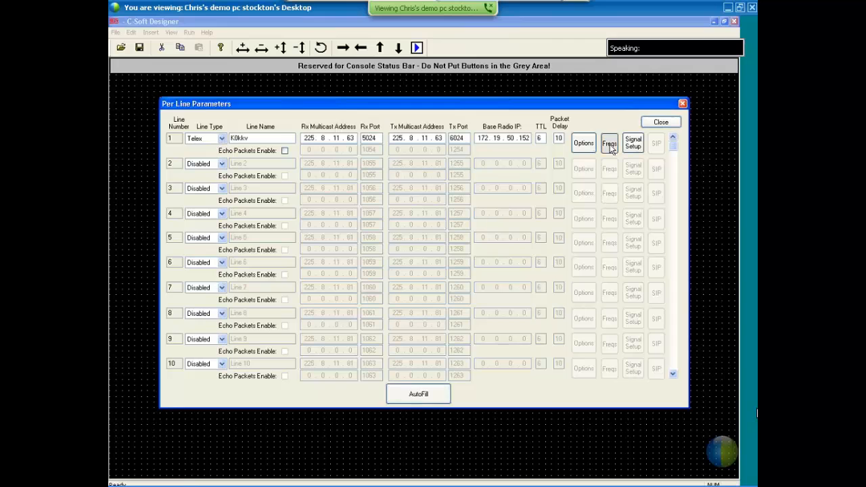
left_click(328, 127)
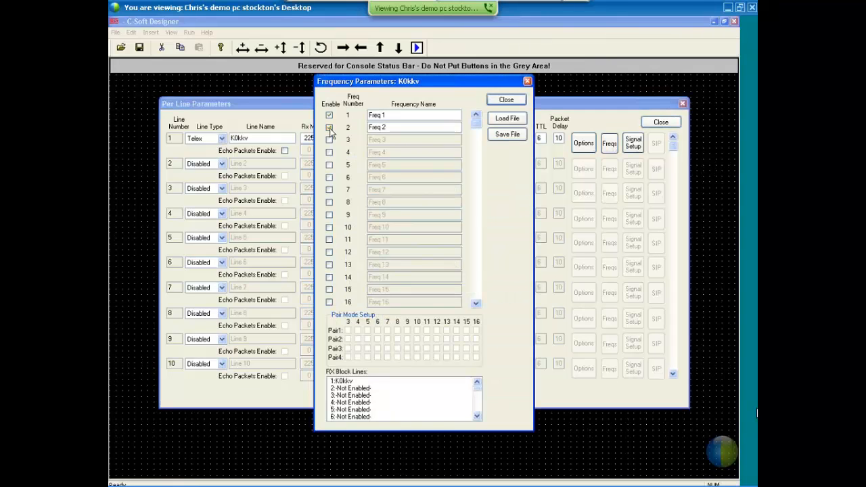
left_click(329, 140)
left_click(328, 152)
left_click(328, 164)
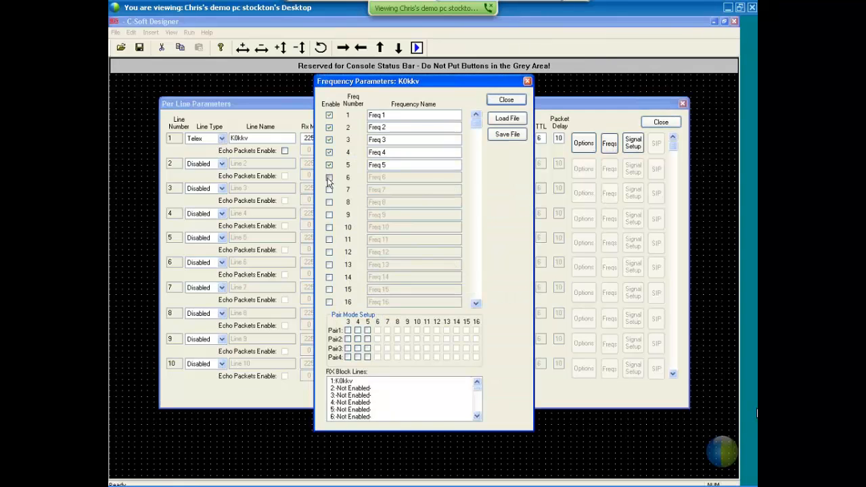
left_click(328, 178)
left_click(328, 191)
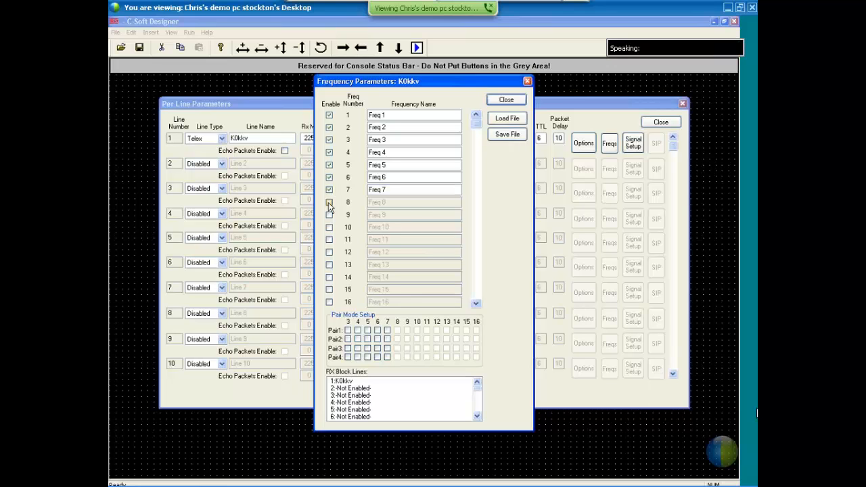
left_click(330, 202)
left_click(328, 215)
left_click(329, 227)
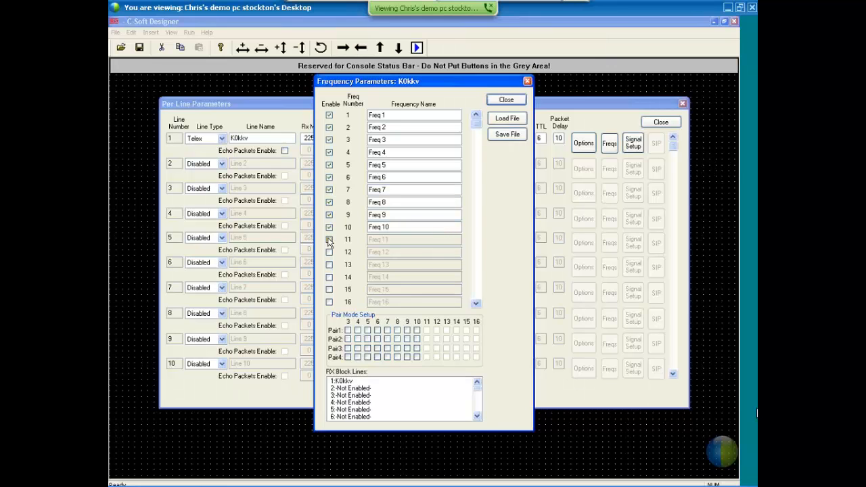
left_click(328, 239)
left_click(329, 253)
Step: Name frequency 8 "Weather" and frequency 12 "K0KKv", and close the frequency and per line parameters
left_click_drag(396, 202, 360, 201)
type("Weather")
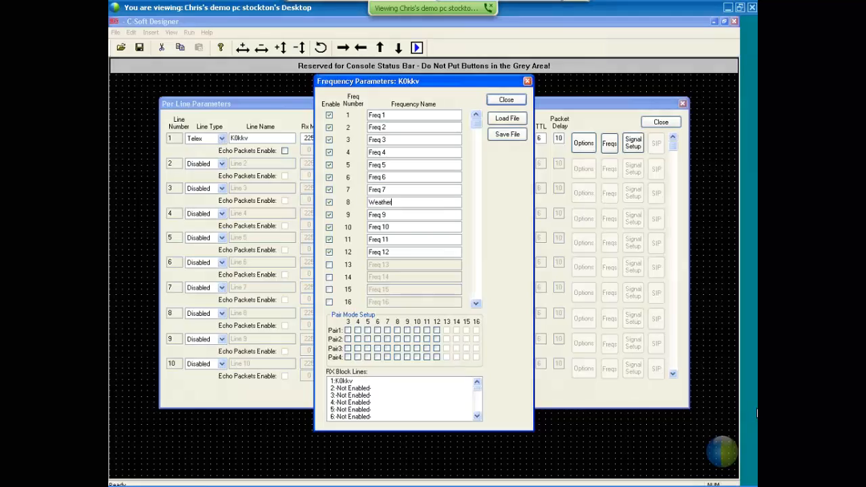
left_click_drag(406, 251, 312, 248)
type("K0KKv")
left_click(510, 101)
left_click(661, 123)
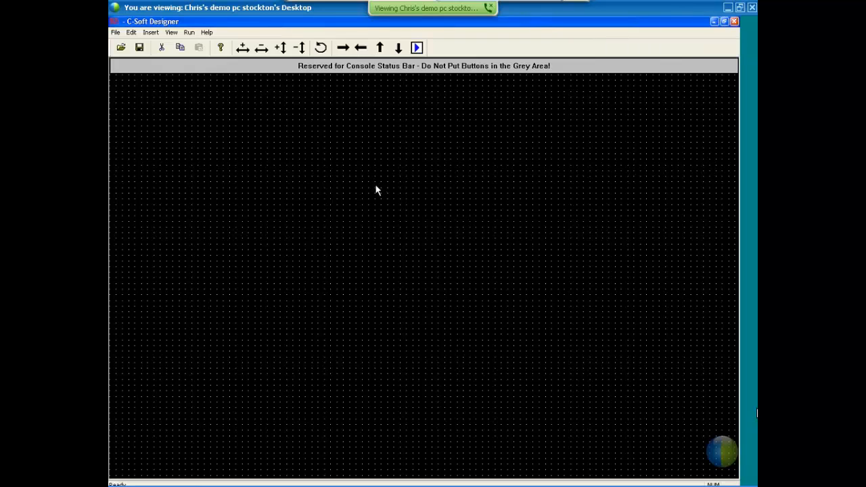
Step: Add a button in the middle of the empty console layout and assign it the PTT-Main function
right_click(389, 250)
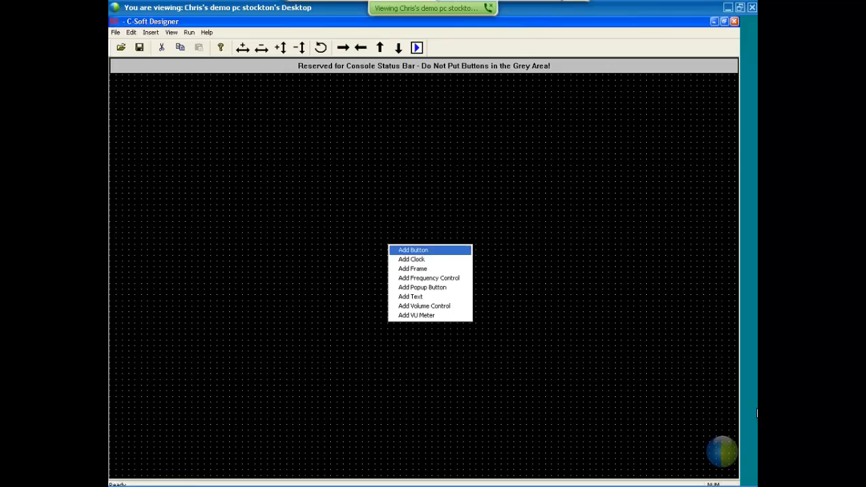
left_click(415, 252)
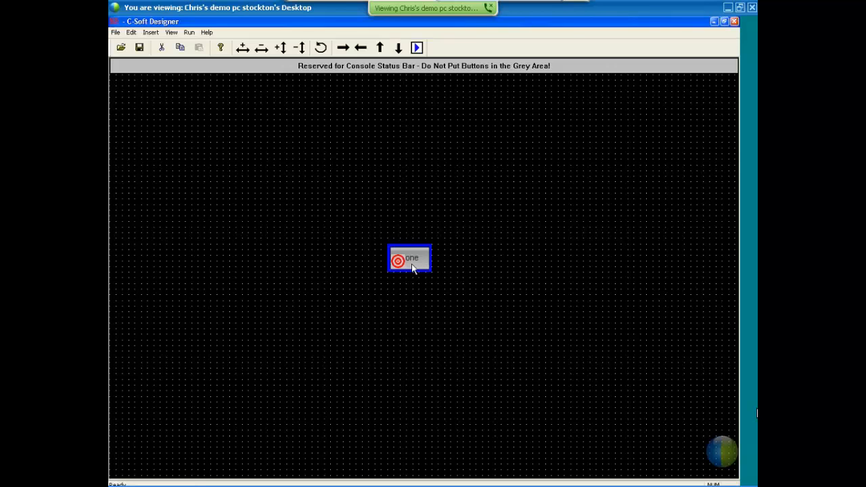
right_click(408, 264)
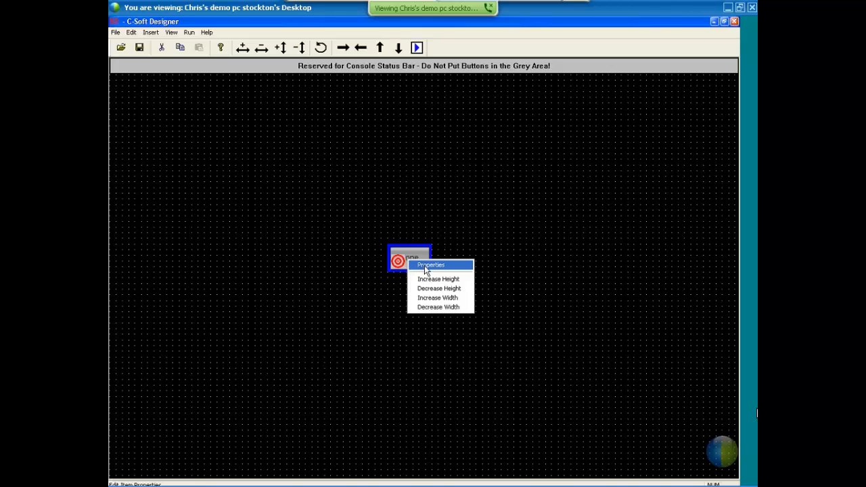
left_click(423, 266)
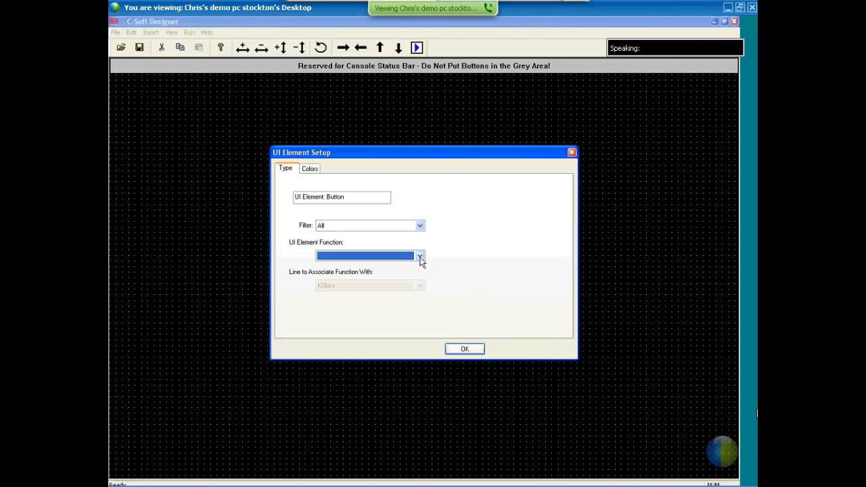
left_click(419, 257)
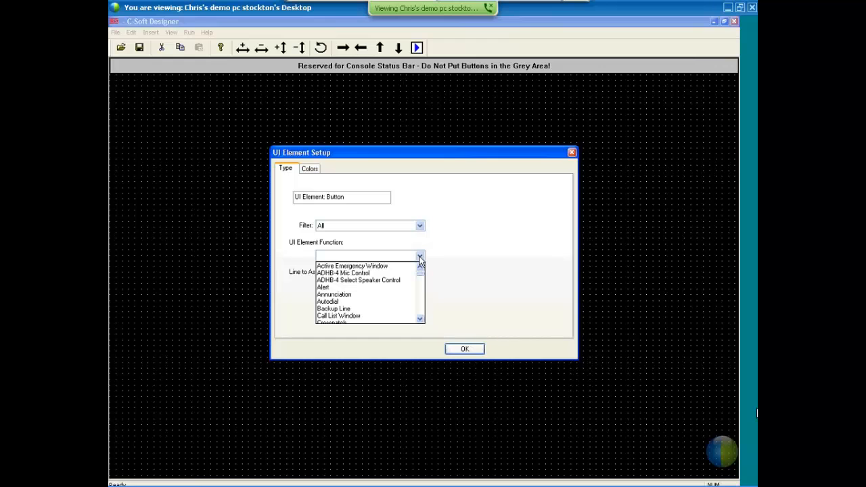
key("p")
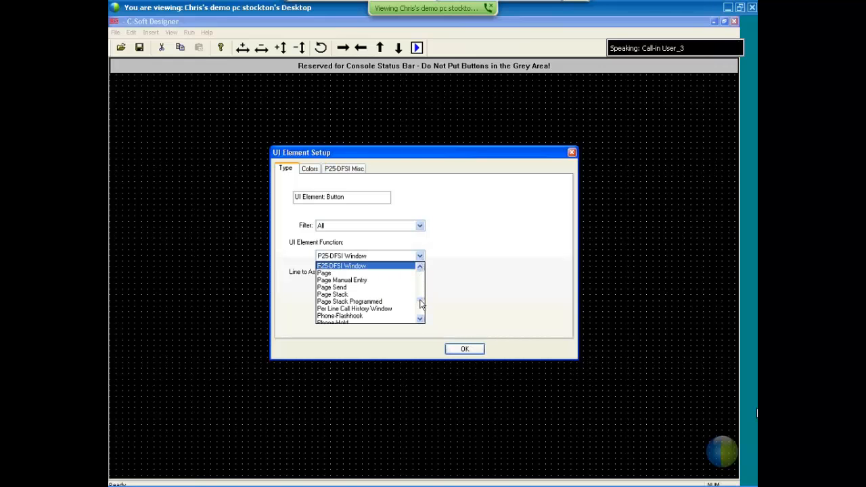
scroll(420, 303, "down", 3)
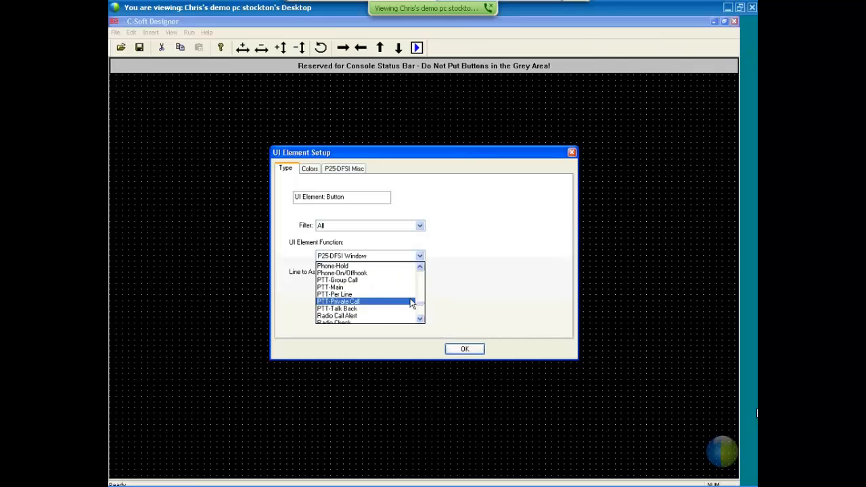
left_click(394, 287)
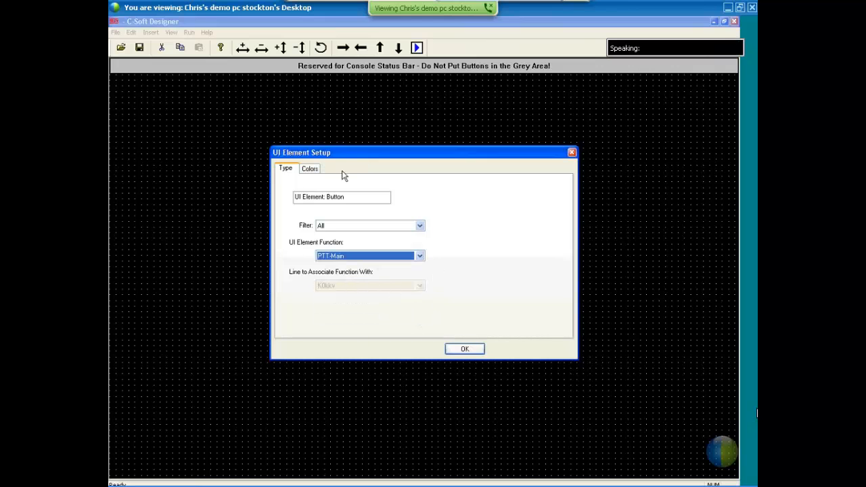
Step: Set the main PTT button's border colour to black and move the button to the lower centre of the layout
left_click(313, 170)
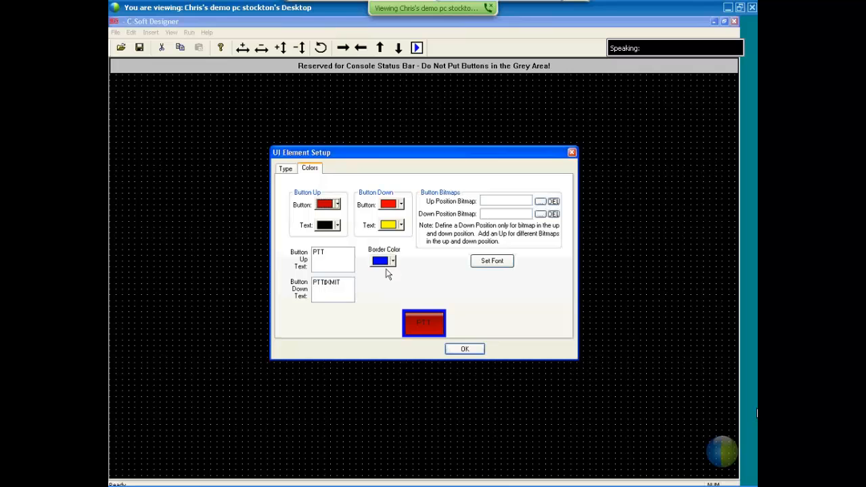
left_click(392, 261)
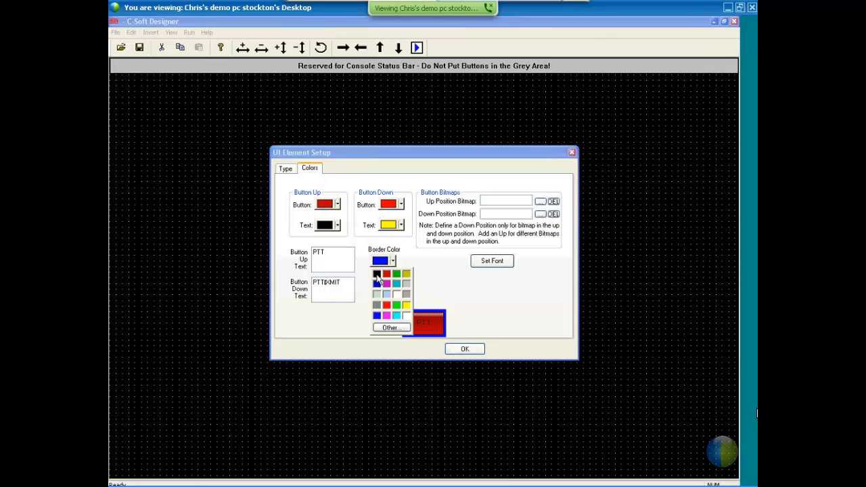
left_click(376, 273)
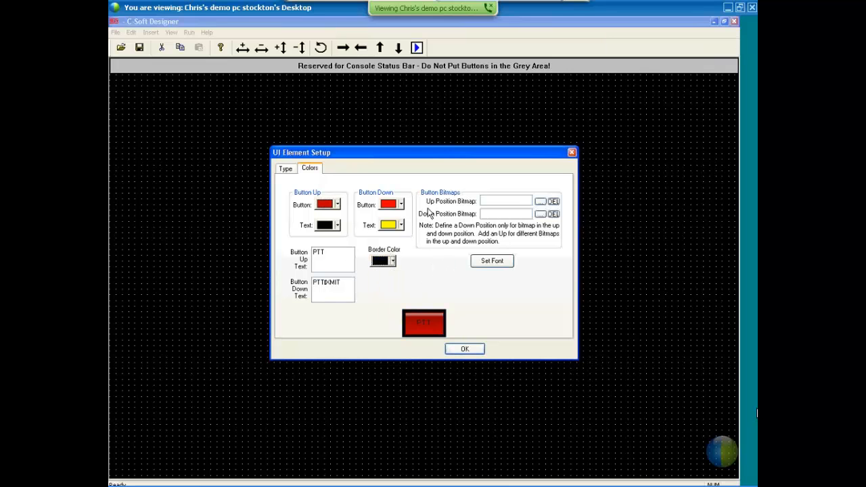
left_click(472, 349)
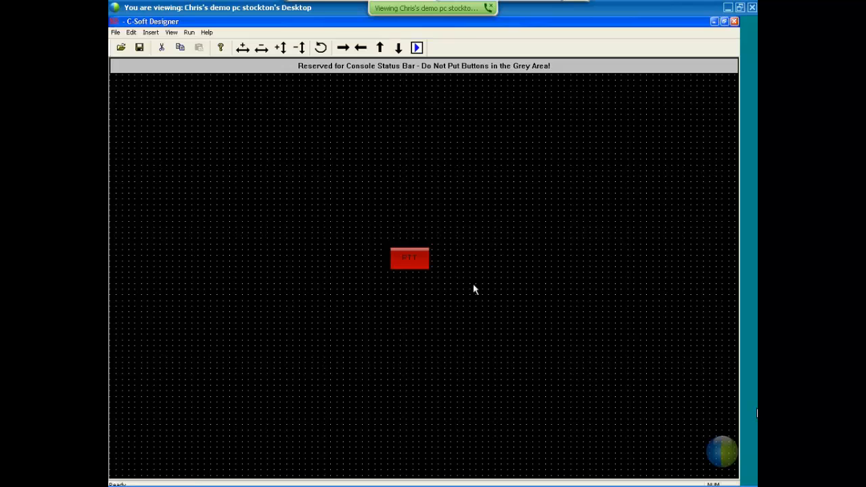
left_click(412, 260)
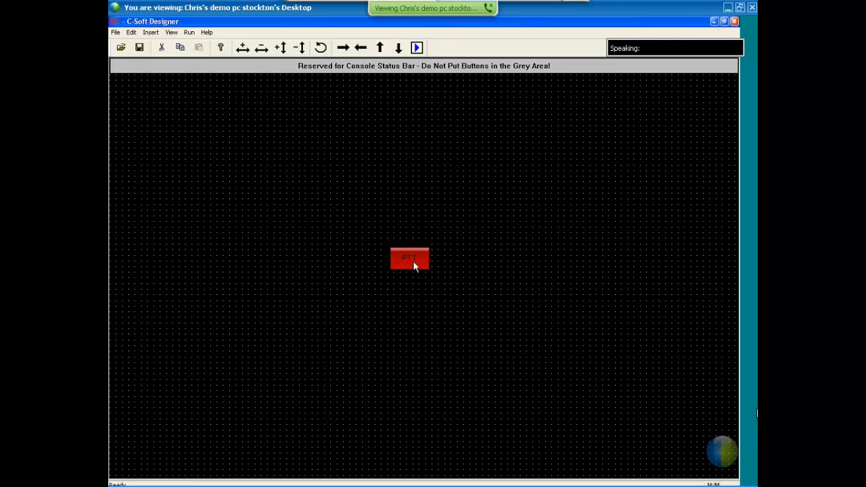
left_click_drag(414, 265, 415, 436)
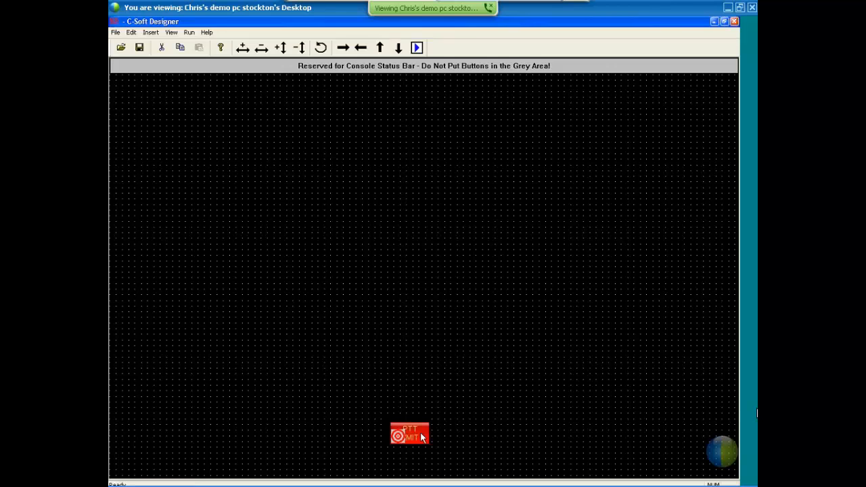
Step: Copy the PTT button to the middle of the layout and change the copy's function to PTT-Per Line
left_click_drag(421, 437, 429, 255)
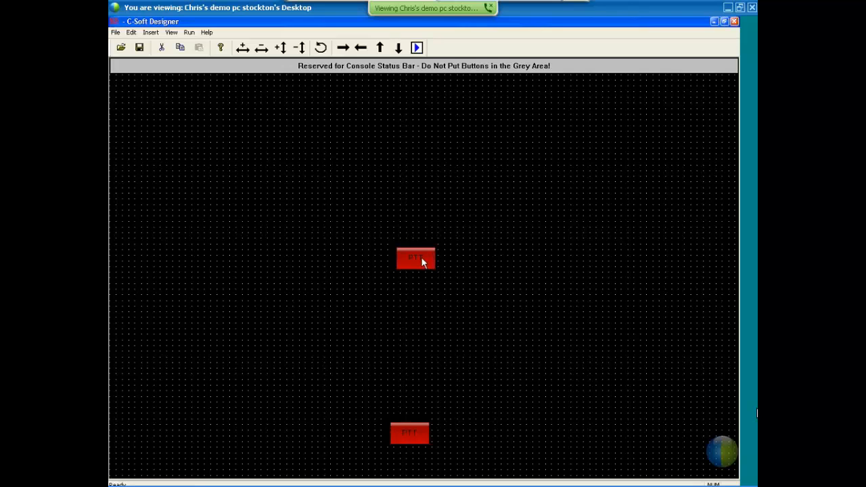
left_click_drag(420, 262, 421, 290)
right_click(422, 291)
left_click(443, 293)
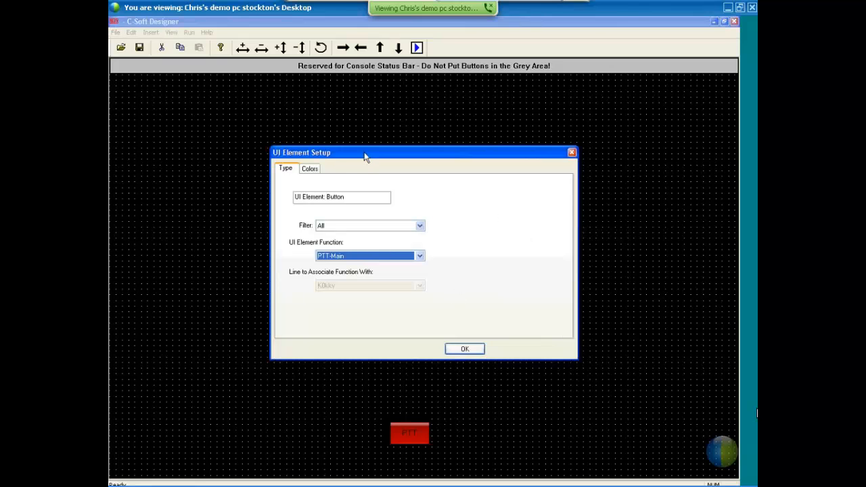
left_click(420, 256)
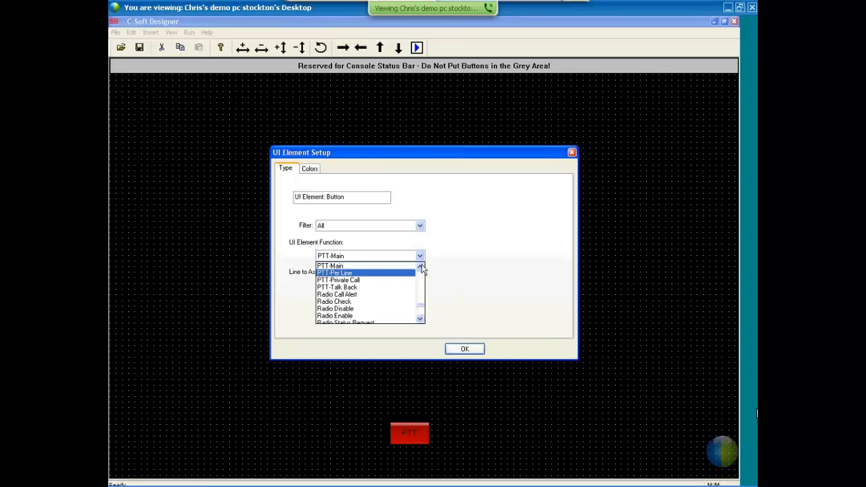
left_click(404, 278)
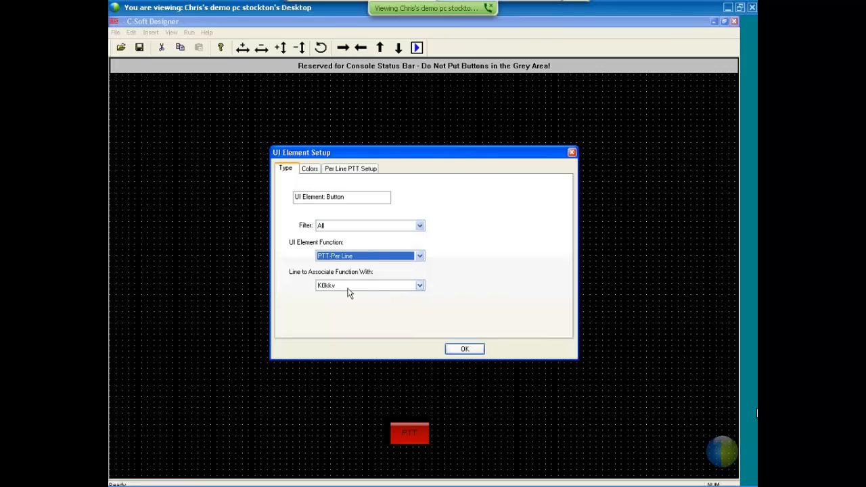
left_click(464, 350)
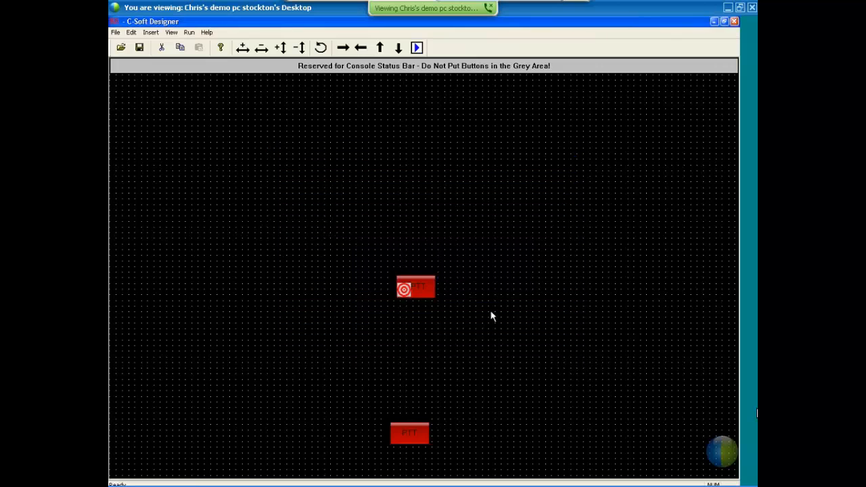
Step: Copy the per-line PTT button directly above itself and change the copy's function to Mute-Per Line
left_click_drag(418, 291, 421, 257)
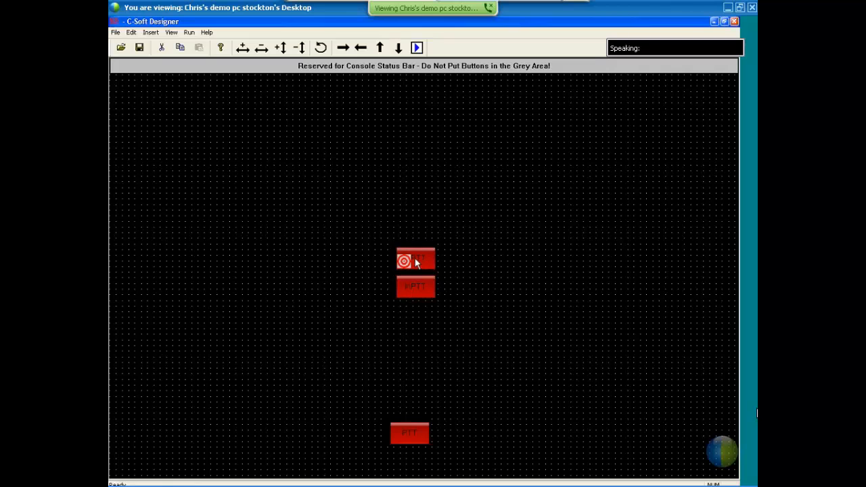
right_click(416, 259)
left_click(431, 266)
left_click(419, 256)
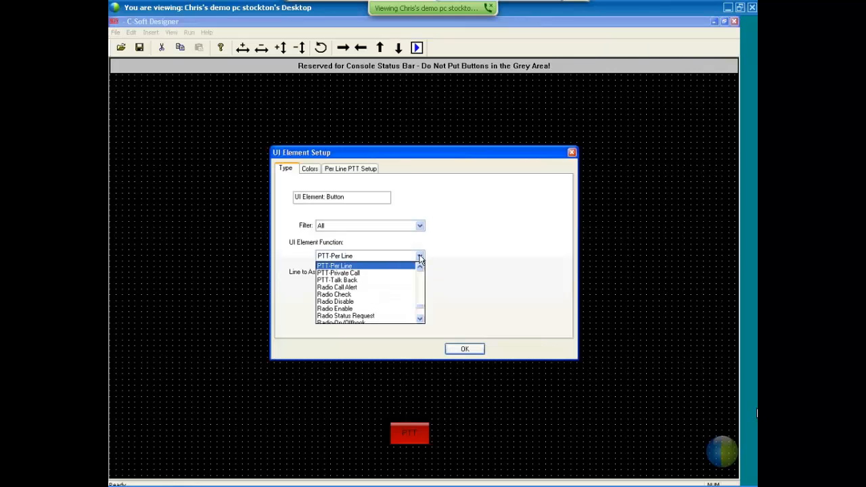
key("m")
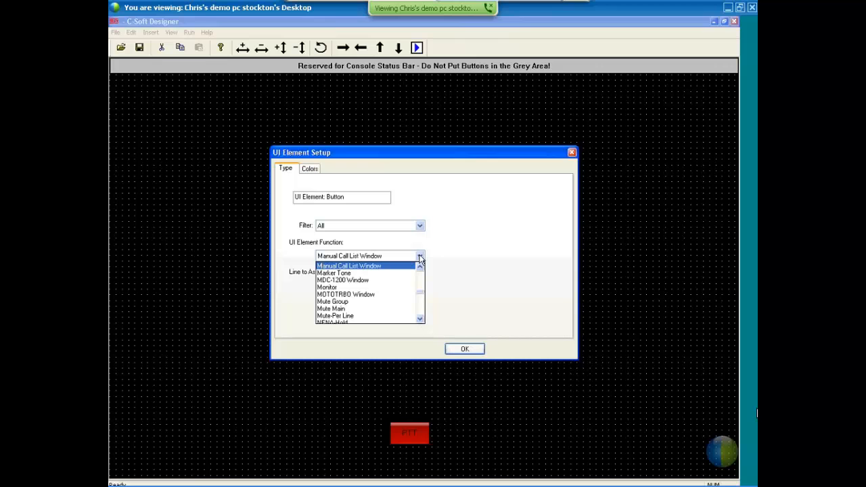
left_click(397, 316)
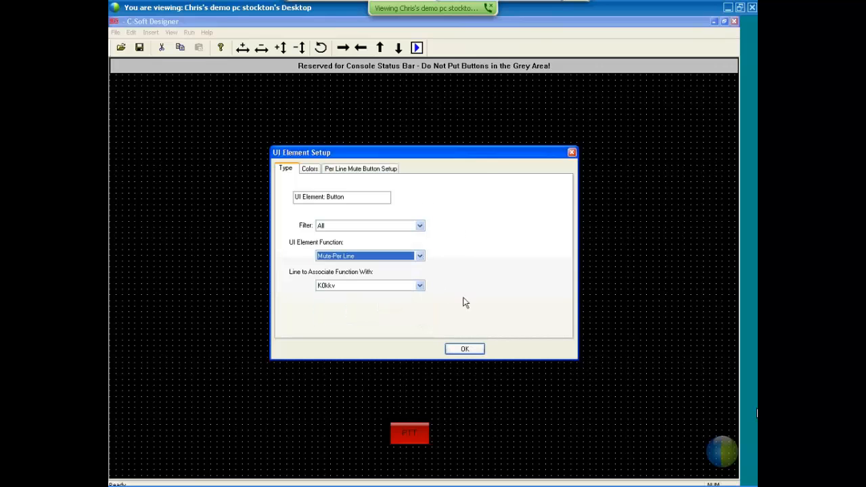
left_click(469, 347)
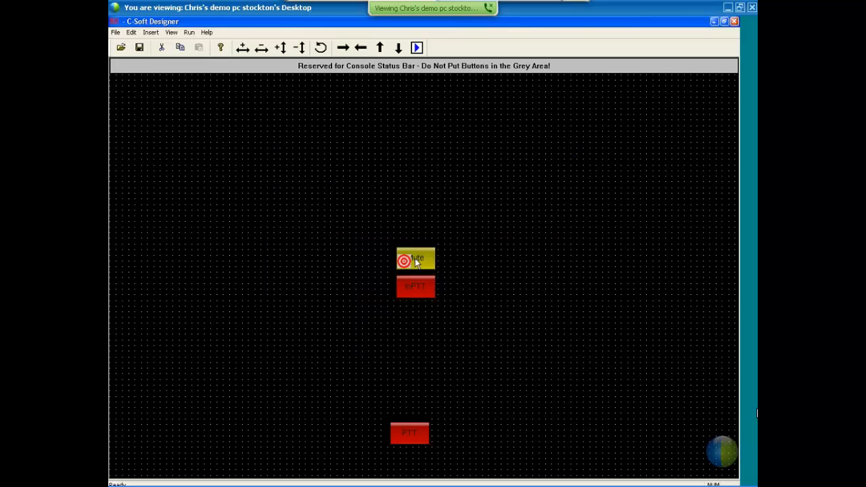
Step: Copy the Mute button to just above the main PTT button and change the copy's function to Mute Main
mouse_move(422, 262)
left_mouse_down()
mouse_move(559, 369)
mouse_move(422, 393)
mouse_move(418, 410)
left_mouse_up()
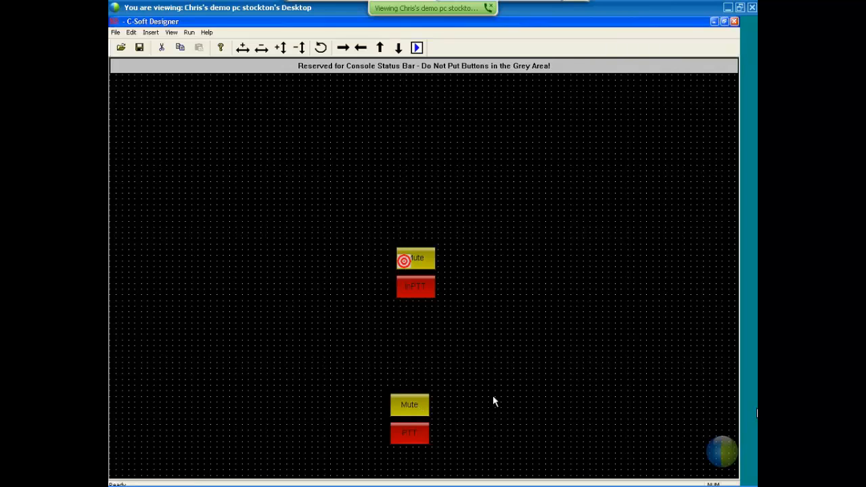
left_click(415, 405)
right_click(409, 411)
left_click(422, 411)
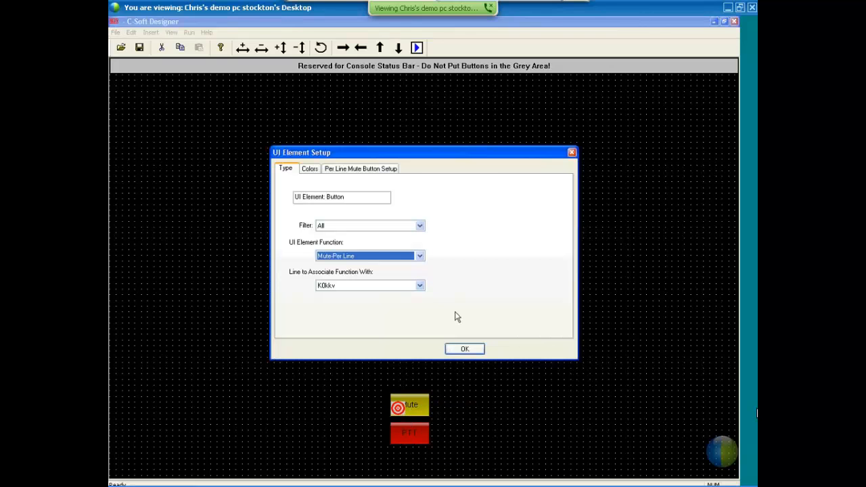
left_click(374, 258)
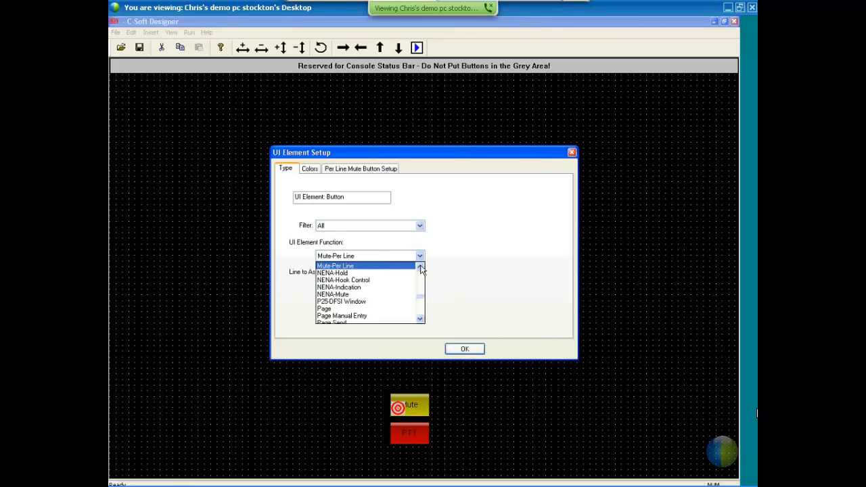
left_click(420, 269)
left_click(350, 275)
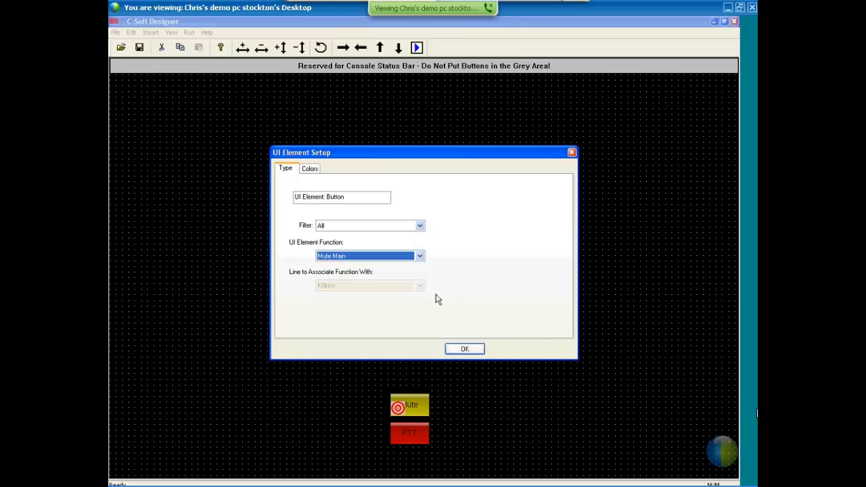
left_click(469, 350)
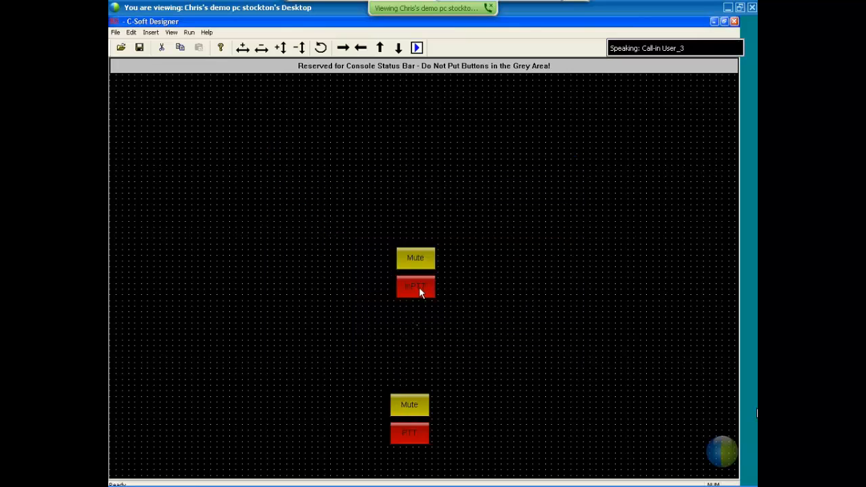
Step: Copy the per-line Mute button above itself and change the copy's function to Select
left_click(418, 264)
left_click_drag(418, 265, 419, 227)
left_click(428, 231)
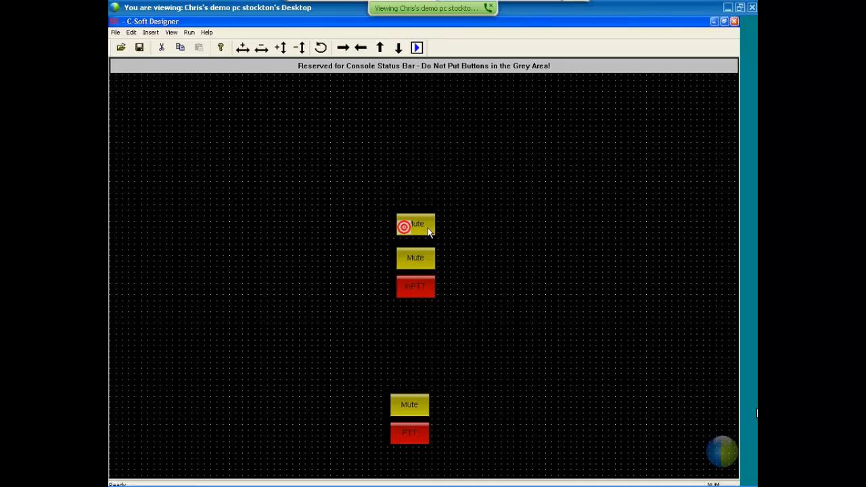
right_click(428, 232)
left_click(452, 232)
left_click(404, 256)
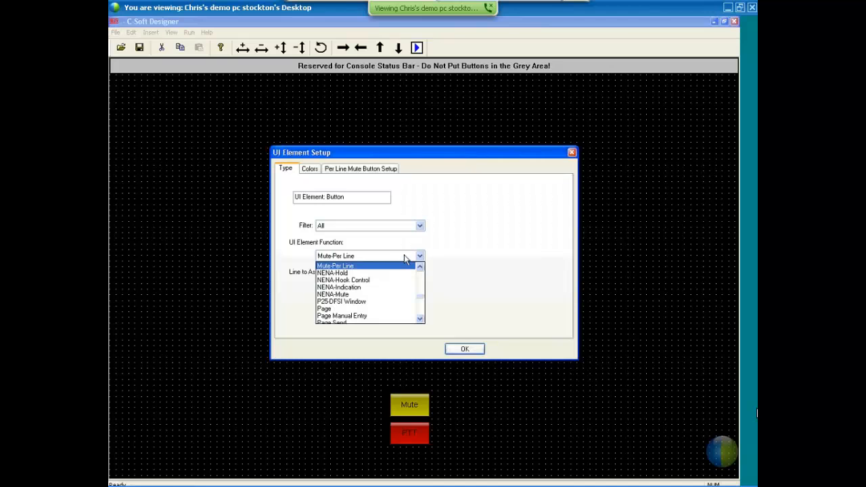
key("s")
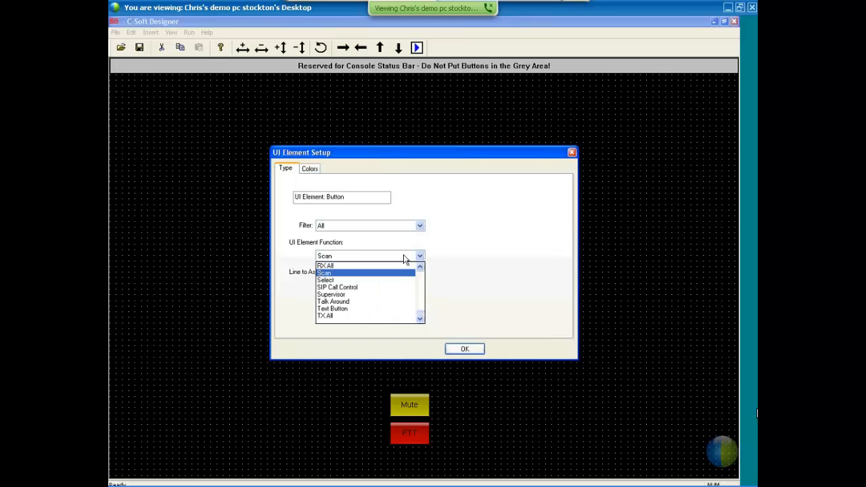
left_click(383, 280)
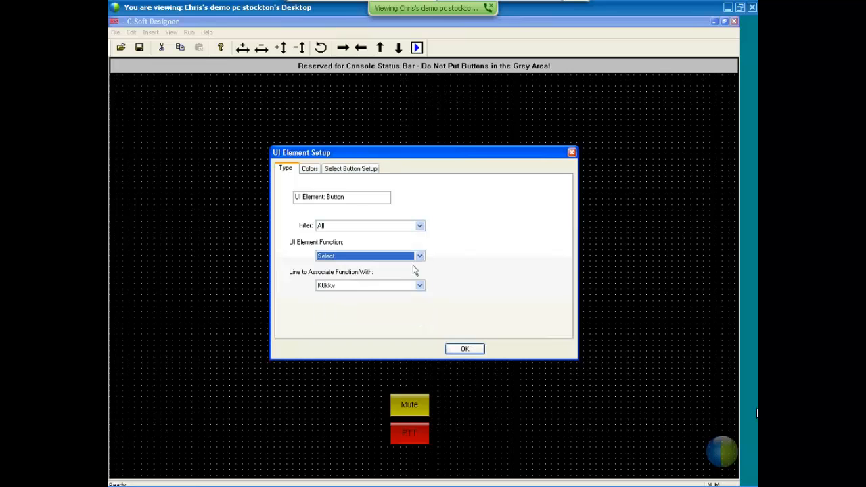
left_click(464, 349)
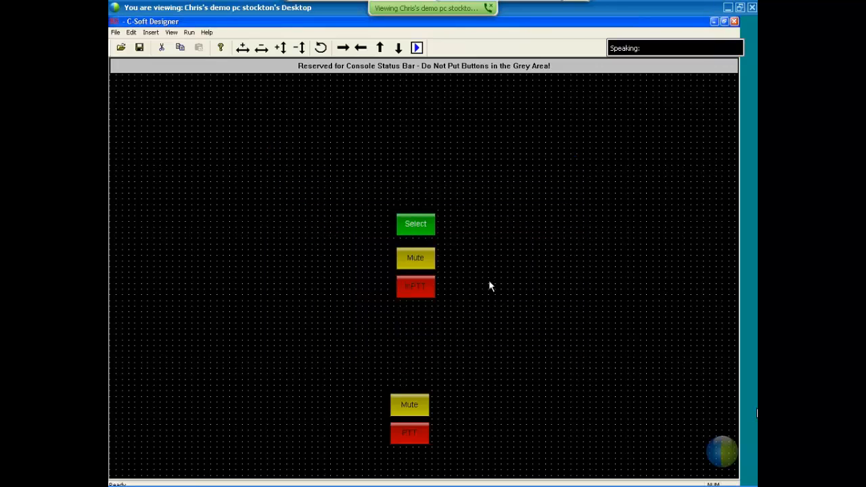
Step: Add a frequency control to the left of the per-line Mute and PTT buttons
right_click(334, 249)
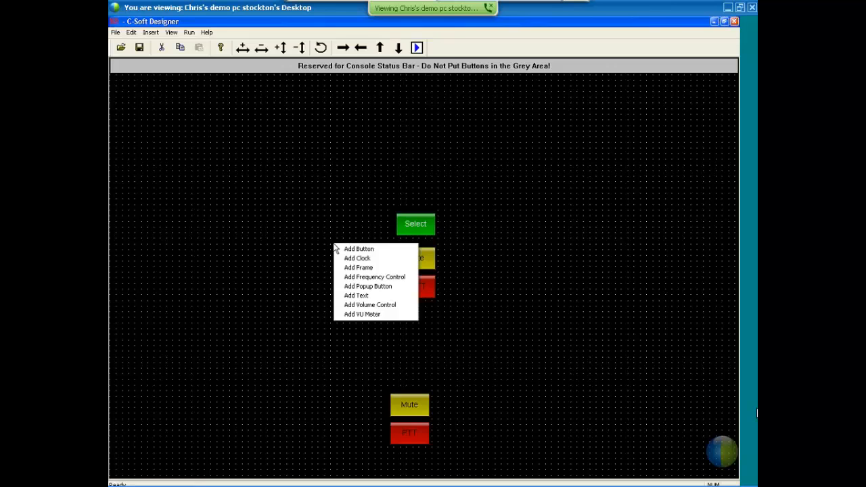
left_click(379, 280)
left_click_drag(369, 264, 331, 259)
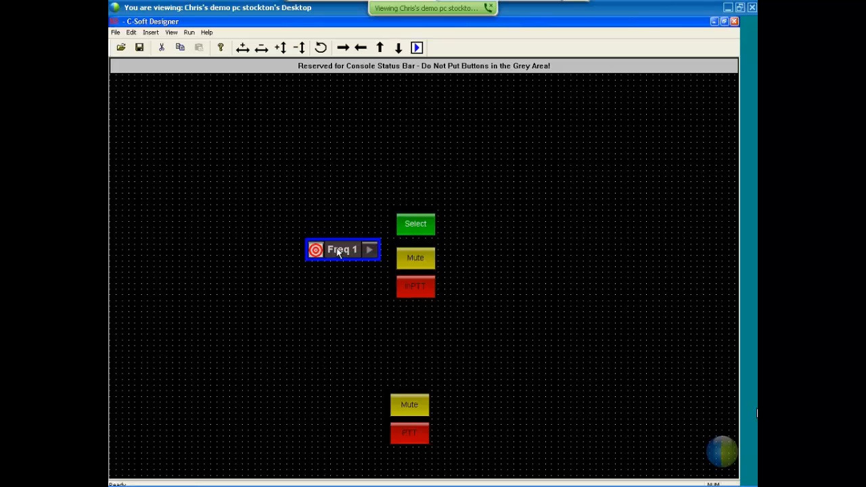
Step: Give the frequency control a black border and a vertical orientation
right_click(339, 252)
left_click(355, 254)
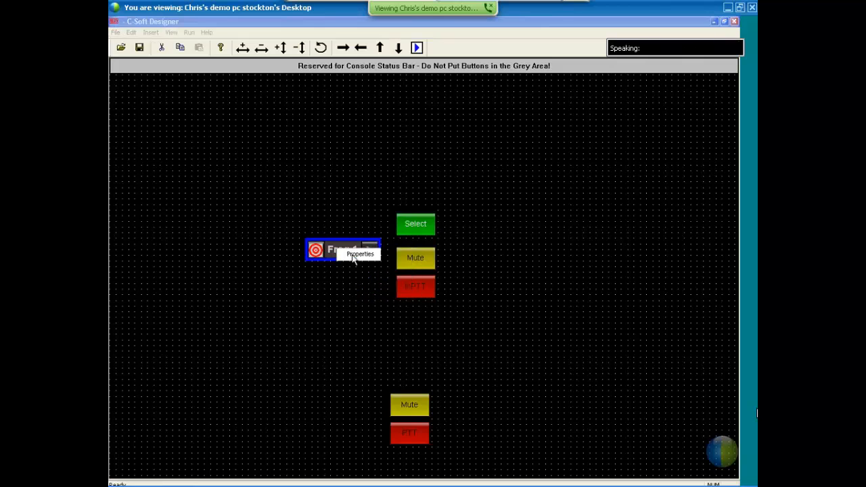
left_click(350, 169)
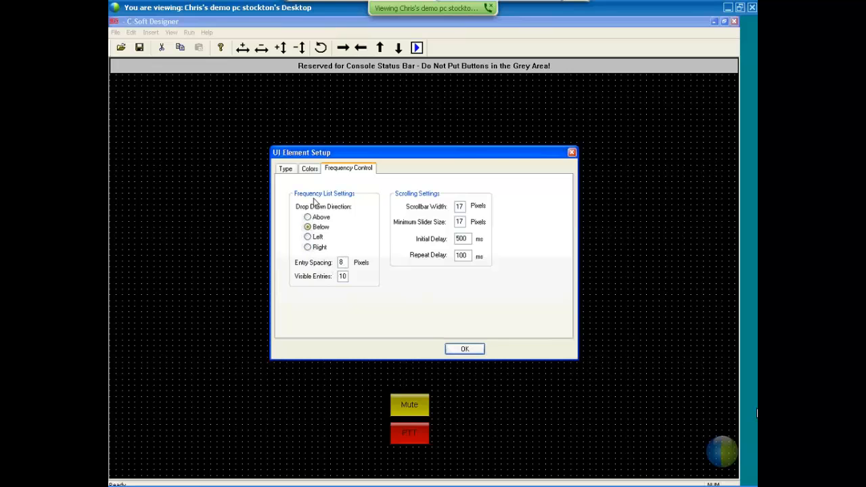
left_click(308, 169)
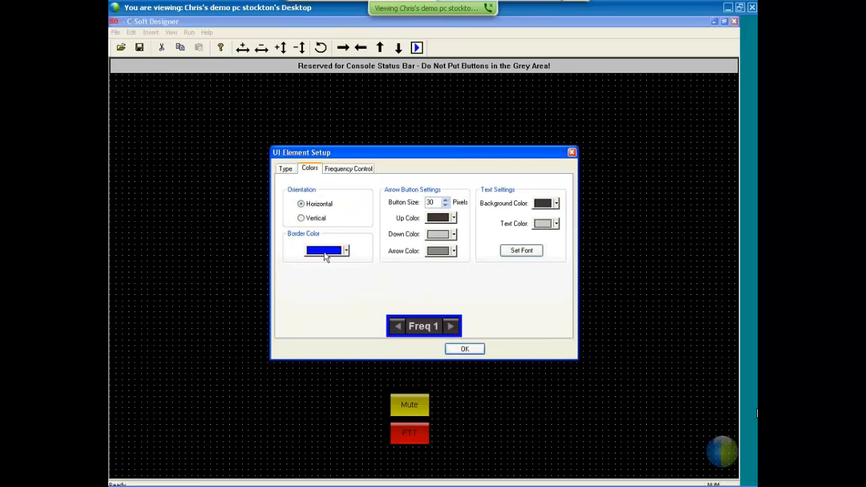
left_click(325, 252)
left_click(309, 264)
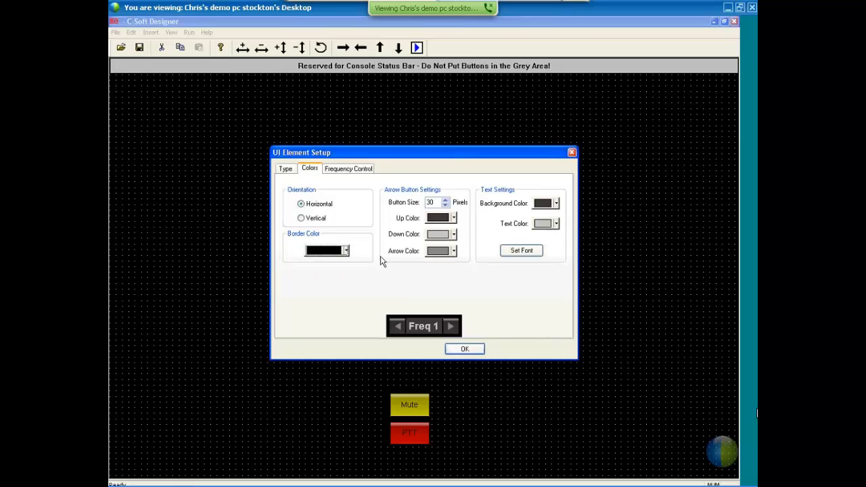
left_click(302, 217)
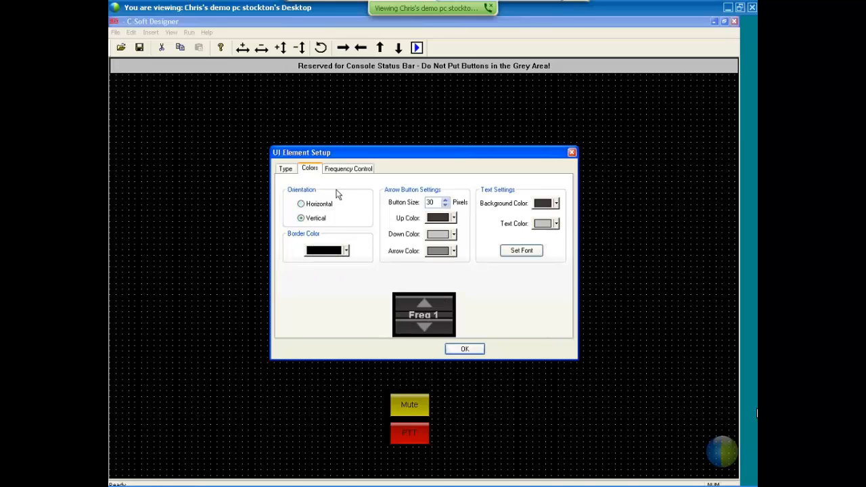
left_click(287, 170)
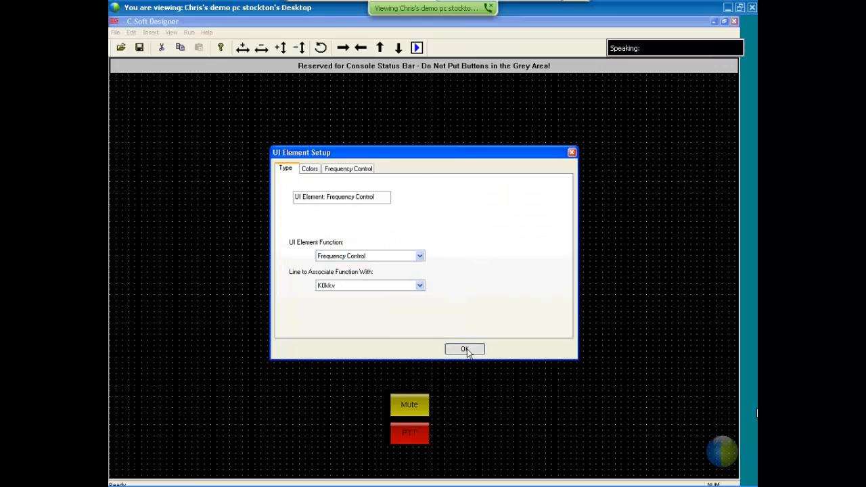
left_click(464, 349)
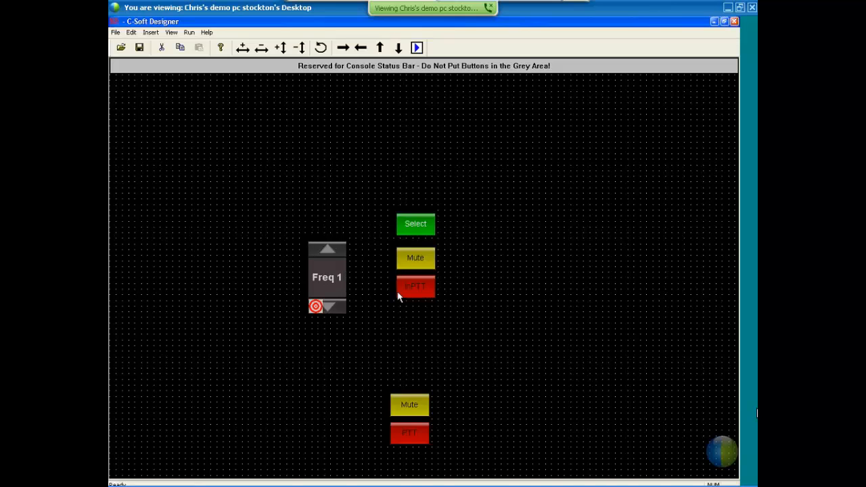
Step: Move the frequency control close beside the Select, Mute and PTT column and stretch it to match the column's height
key("Right")
key("Right")
key("Right")
key("Right")
key("Right")
key("Right")
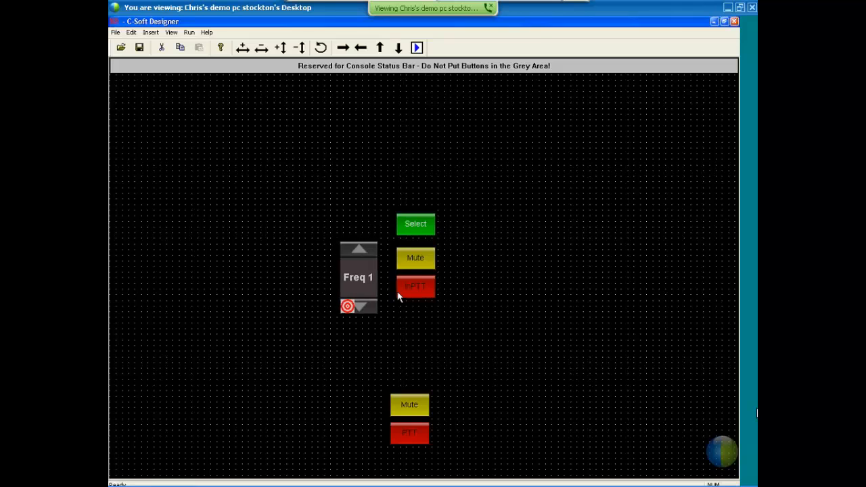
key("Up")
key("Up")
key("Up")
key("Up")
key("Up")
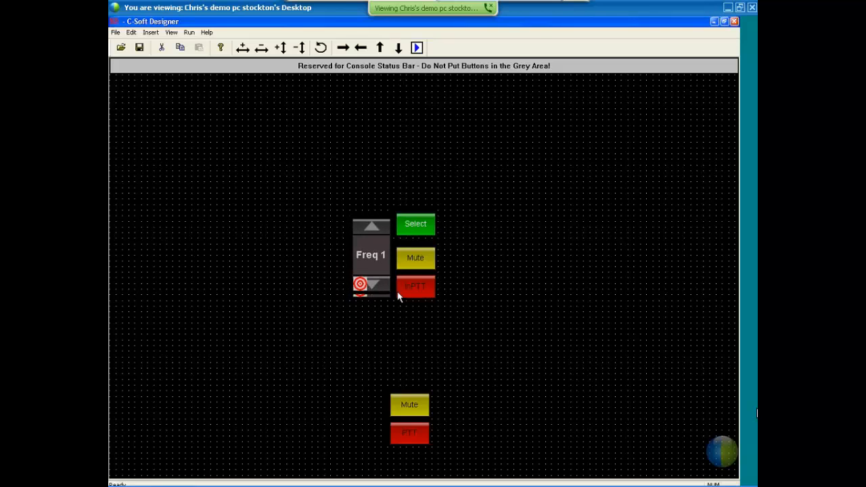
key("shift+Down")
key("shift+Down")
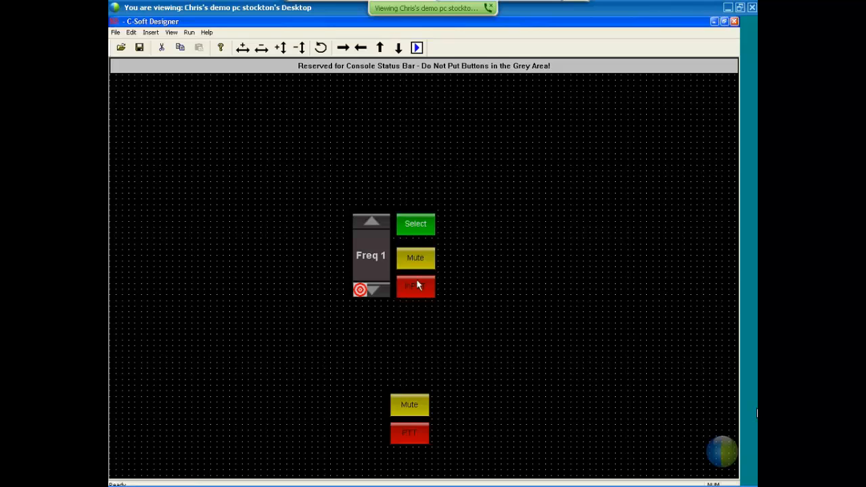
left_click(487, 237)
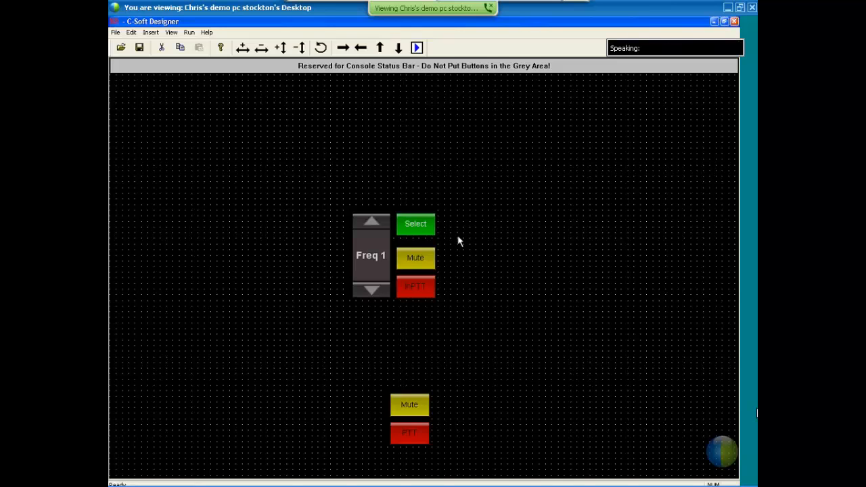
Step: Add a volume control to the right of the Select and Mute buttons and set its function to Volume-Per Line
right_click(457, 235)
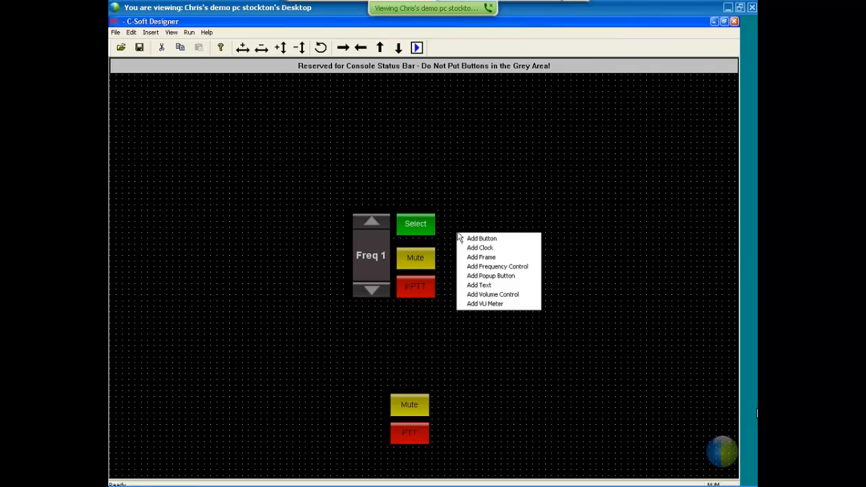
left_click(497, 297)
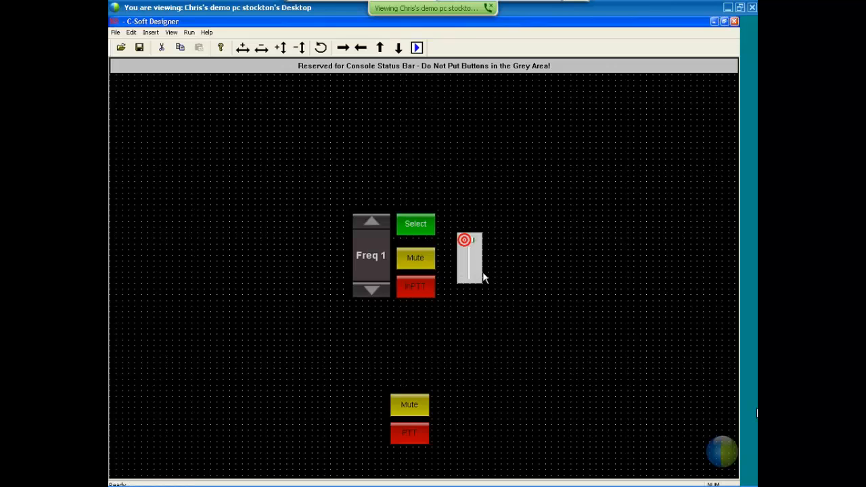
right_click(467, 244)
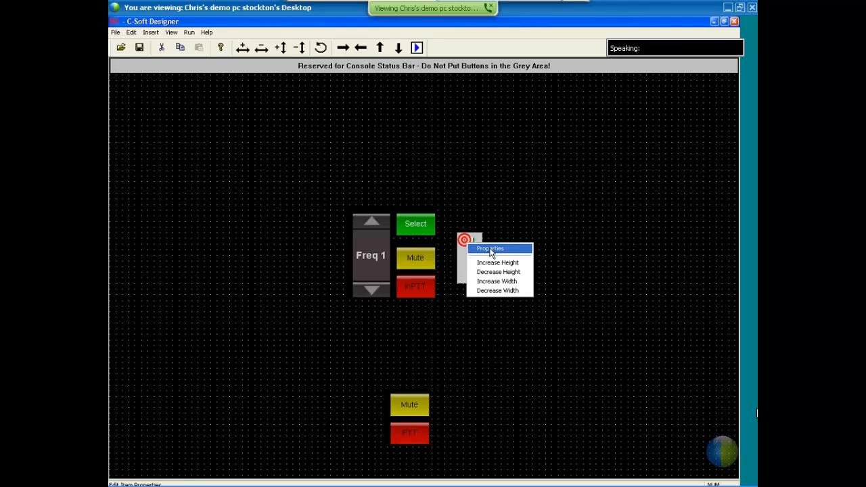
left_click(491, 249)
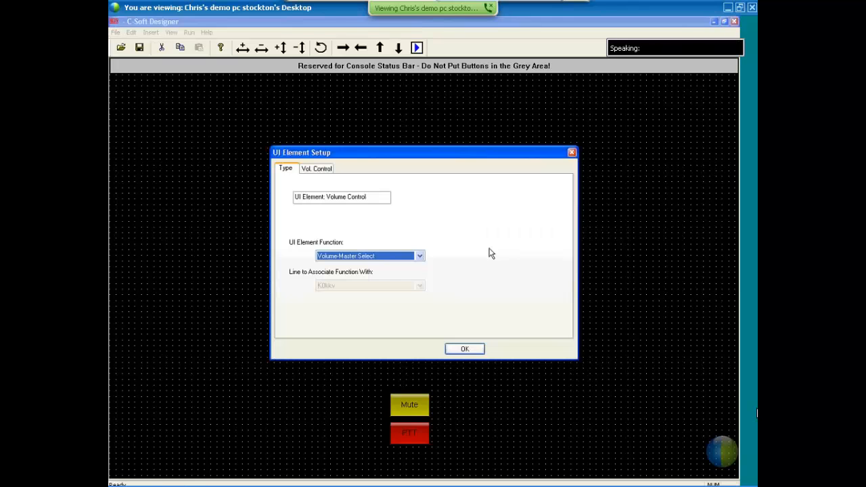
left_click(420, 257)
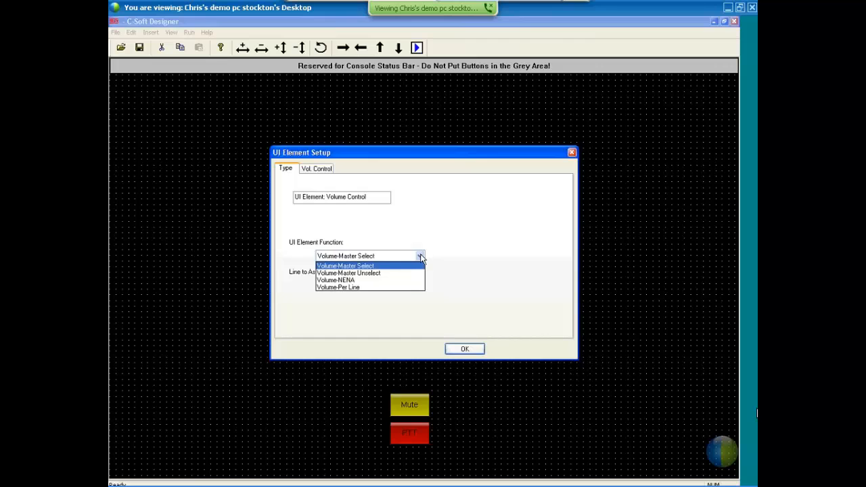
left_click(403, 288)
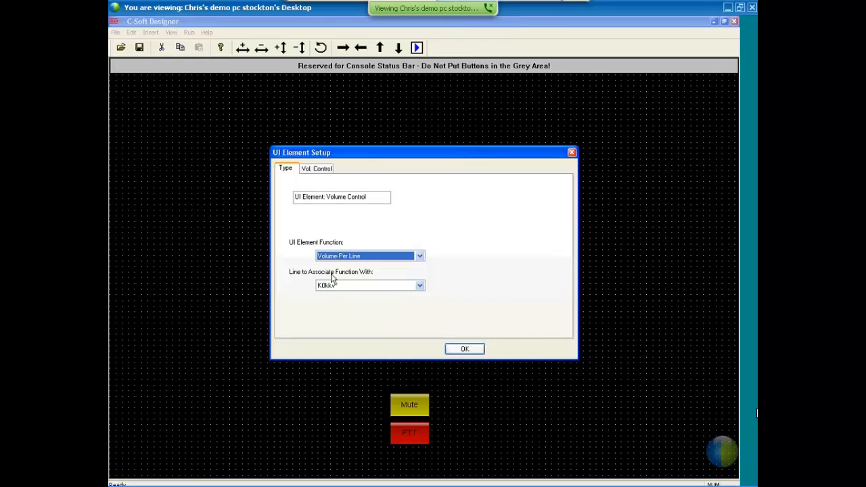
Step: Set the volume control's maximum gain to 12dB and its slider background color to black
left_click(317, 169)
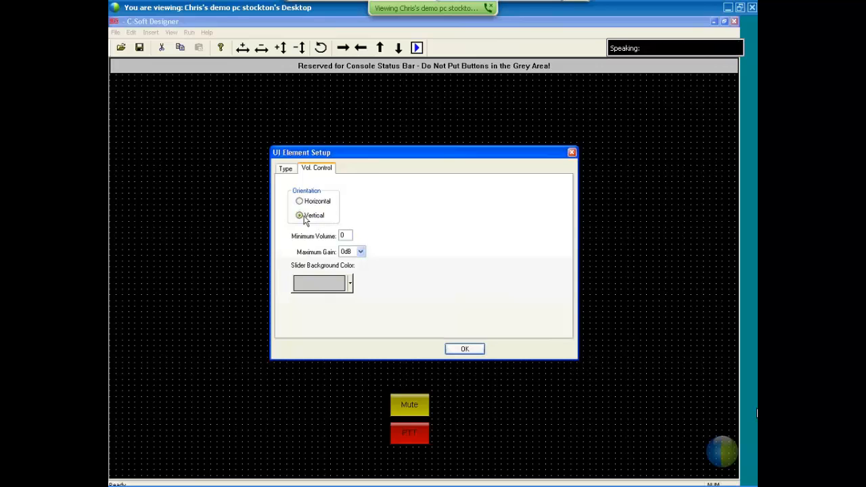
left_click(361, 251)
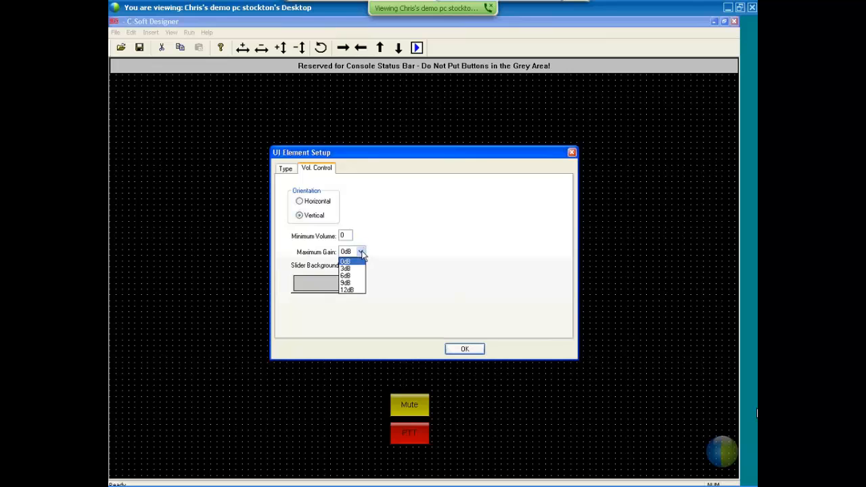
left_click(349, 290)
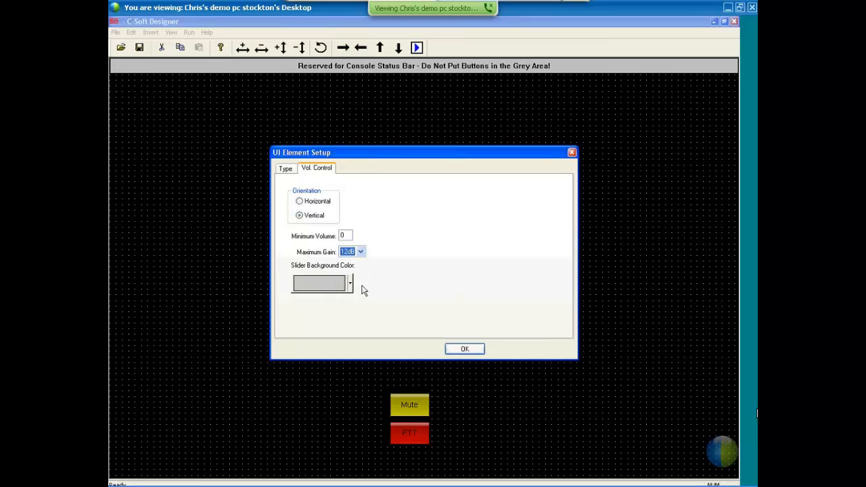
left_click(319, 284)
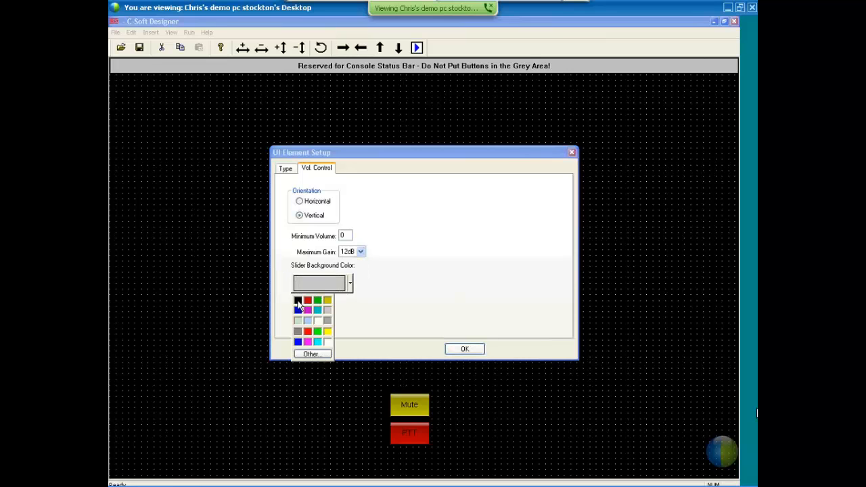
left_click(298, 302)
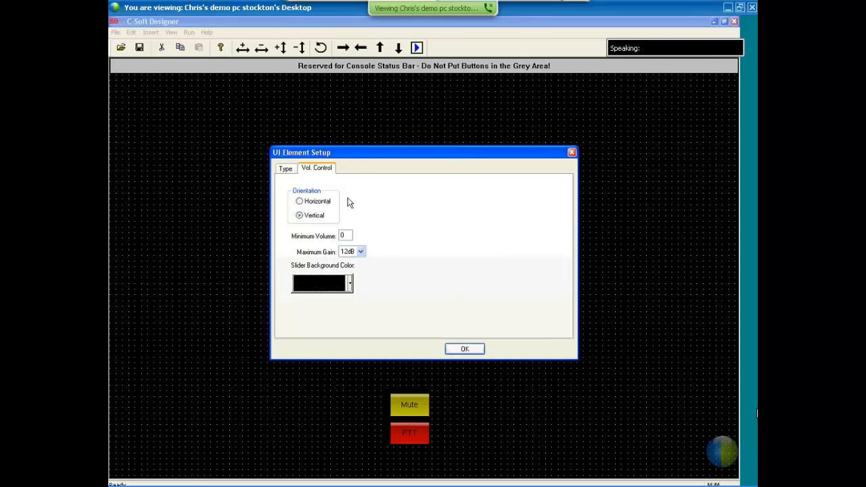
left_click(466, 352)
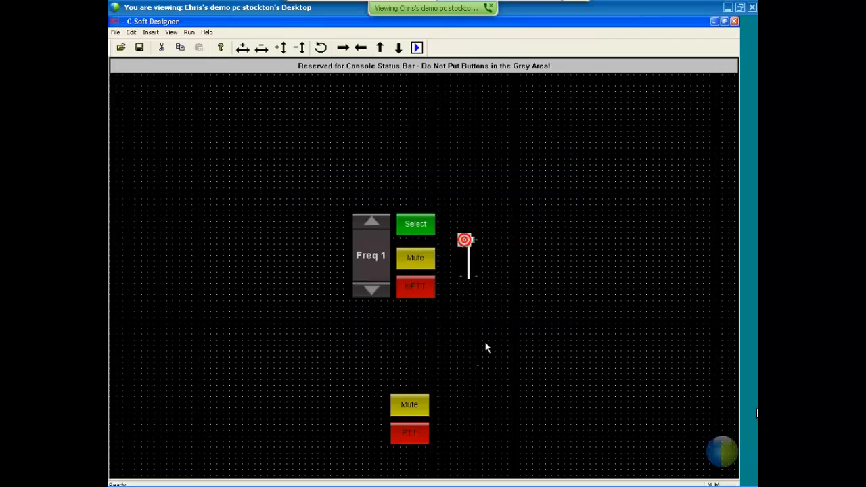
Step: Lengthen the volume slider vertically toward the height of the button column
left_click(469, 248)
key("shift+Down")
key("shift+Down")
key("shift+Down")
key("shift+Down")
key("shift+Down")
key("shift+Down")
key("shift+Down")
key("shift+Down")
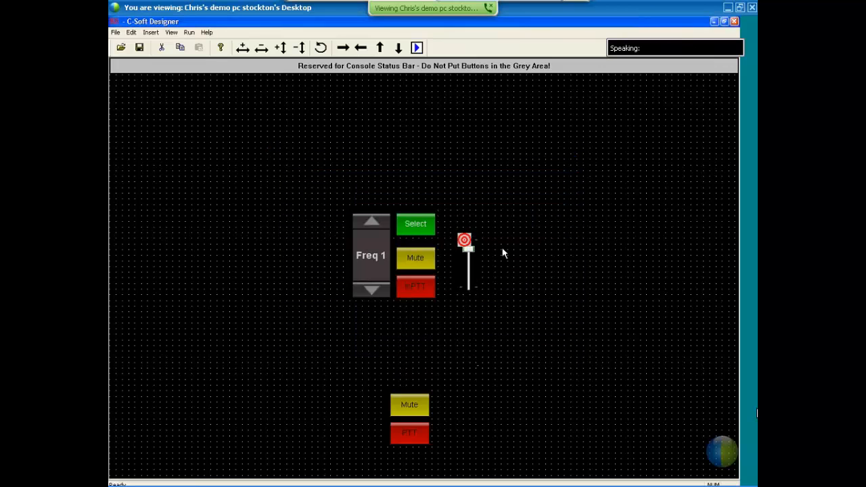
Step: Move the volume slider directly beside the Select, Mute and PTT column and fine-tune its height and vertical alignment
key("Up")
key("Up")
key("Up")
key("Left")
key("Left")
key("shift+Down")
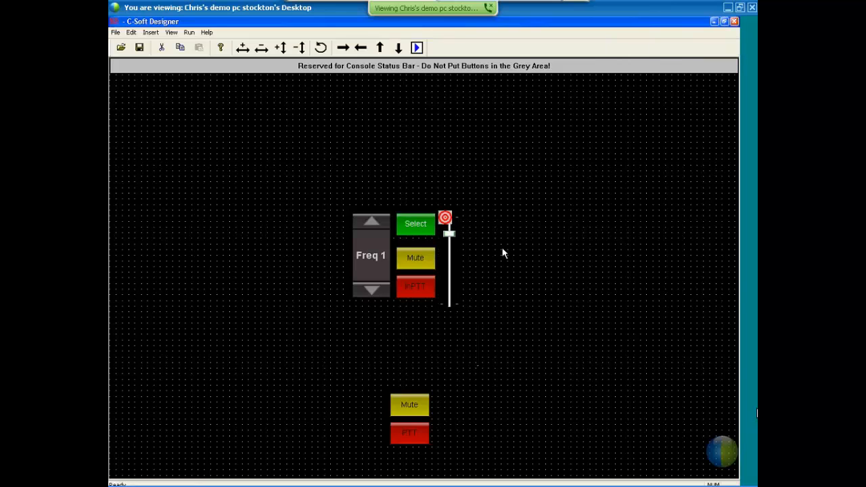
key("shift+Up")
key("Down")
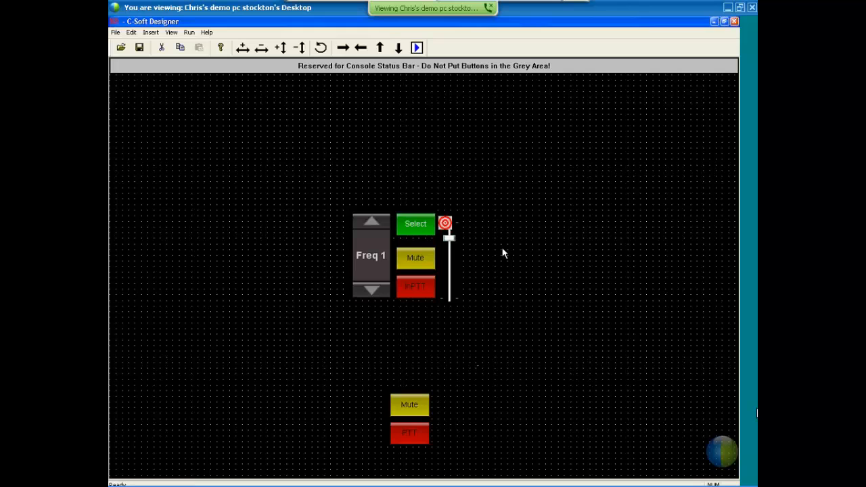
key("Up")
key("Down")
key("Up")
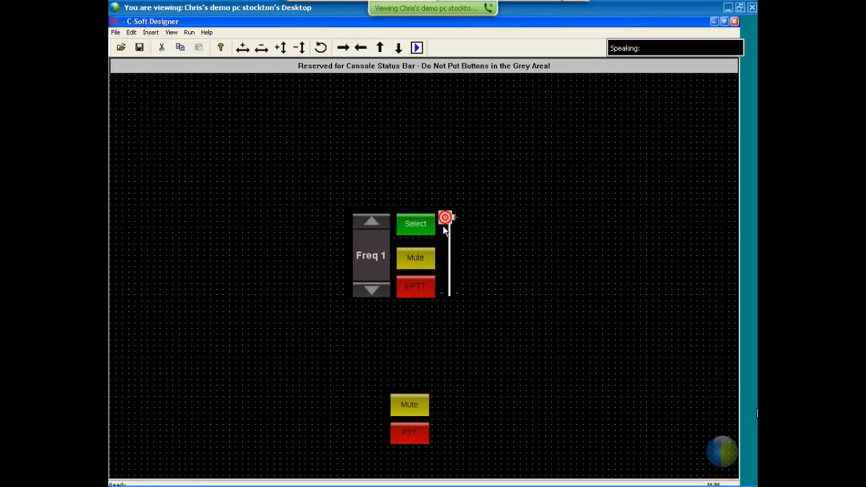
Step: Copy the volume slider to each side of the main Mute and PTT buttons and set the left copy's function to Volume-Master Select
left_click_drag(446, 223, 473, 376)
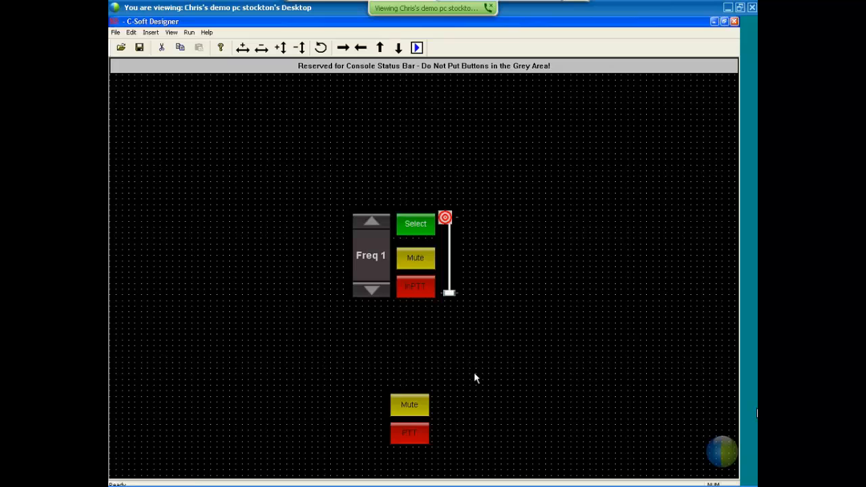
left_click_drag(452, 233, 278, 361)
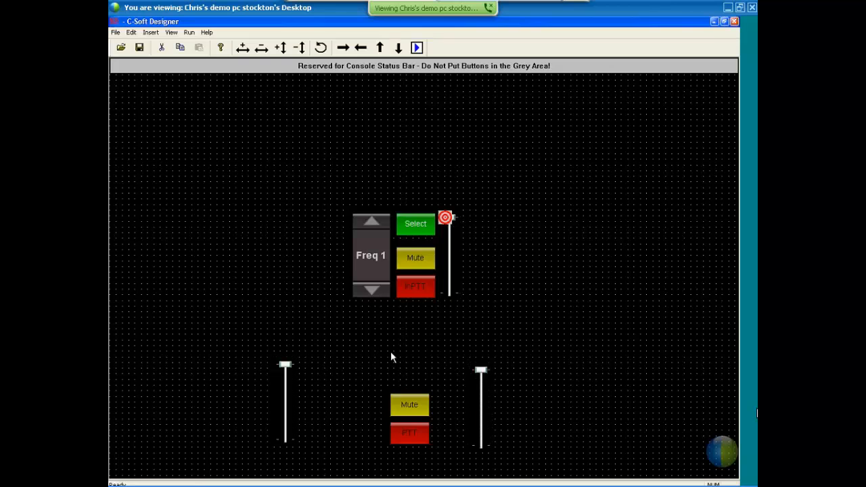
left_click(282, 436)
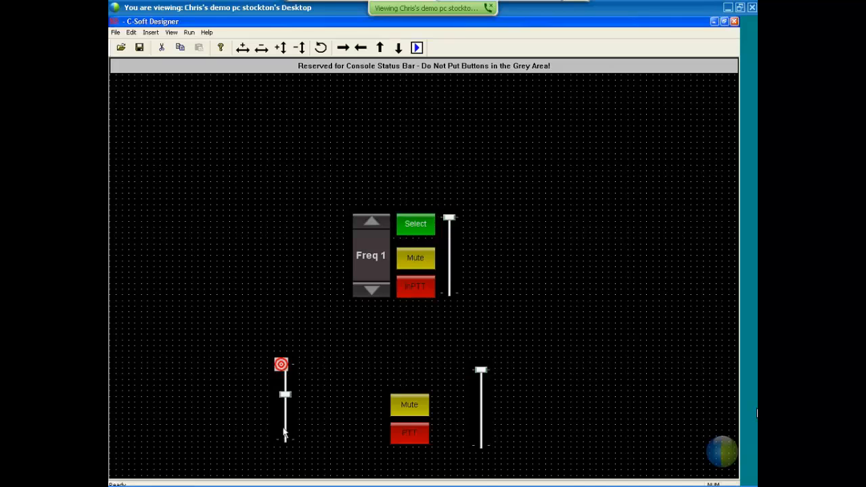
right_click(288, 366)
left_click(304, 371)
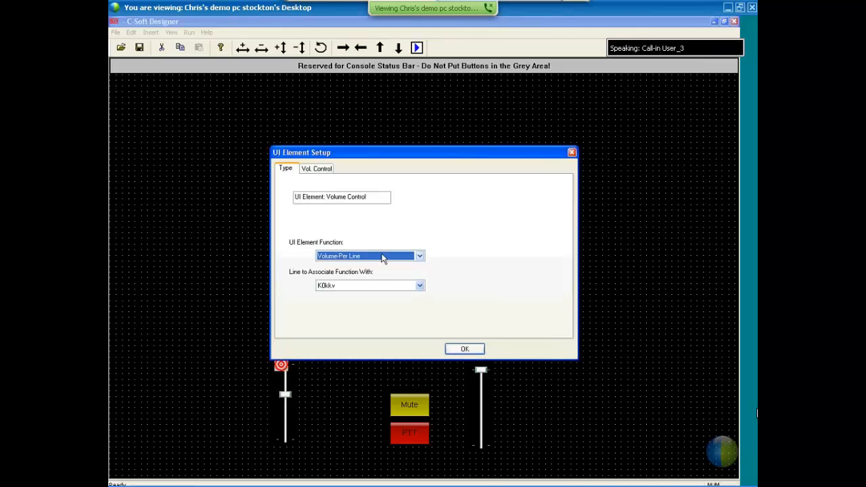
left_click(381, 256)
left_click(394, 267)
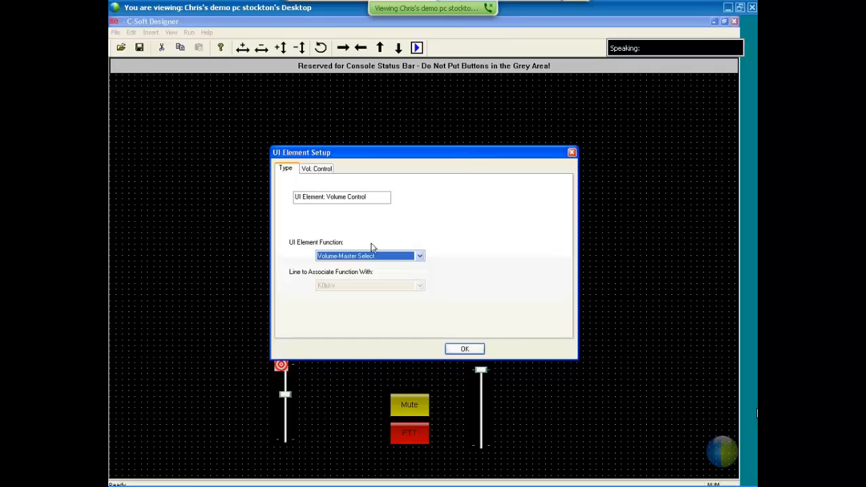
left_click(465, 348)
Step: Change the UI element function of the volume slider copy on the right side of the main Mute and PTT buttons
left_click(480, 380)
right_click(480, 383)
left_click(490, 384)
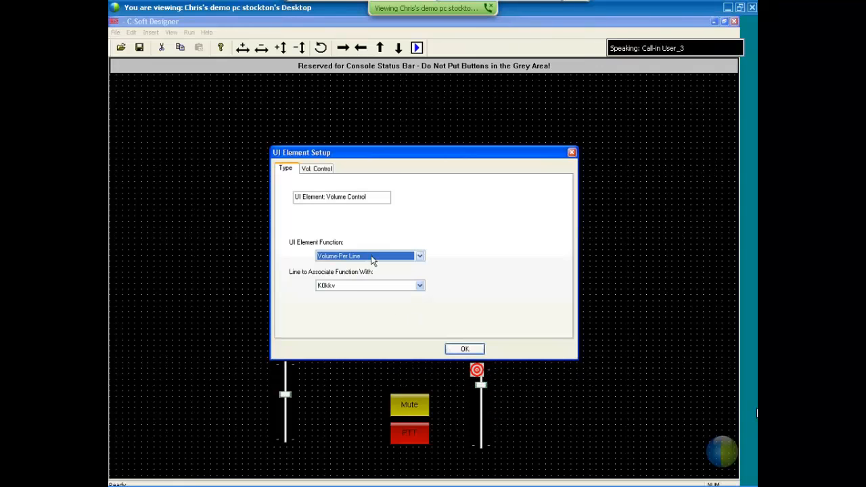
left_click(419, 255)
left_click(391, 272)
left_click(467, 349)
left_click(543, 316)
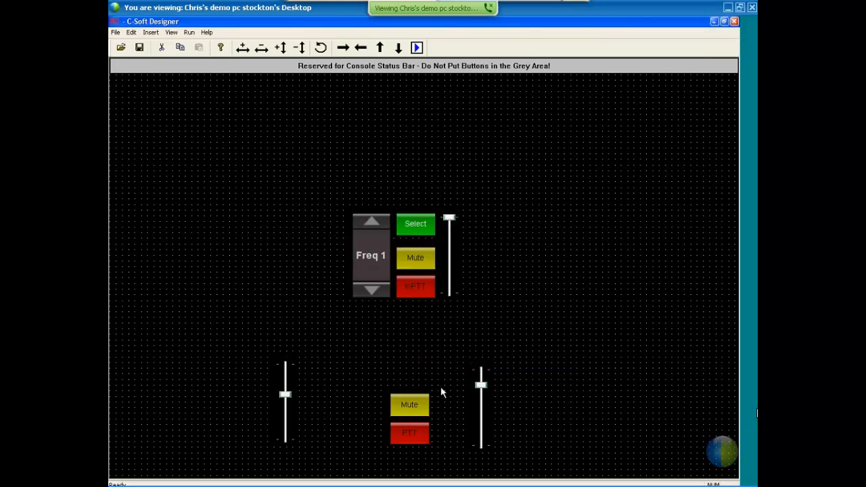
Step: Move the main Mute and PTT buttons together up slightly and over beside the left master volume slider
left_click_drag(349, 374, 456, 462)
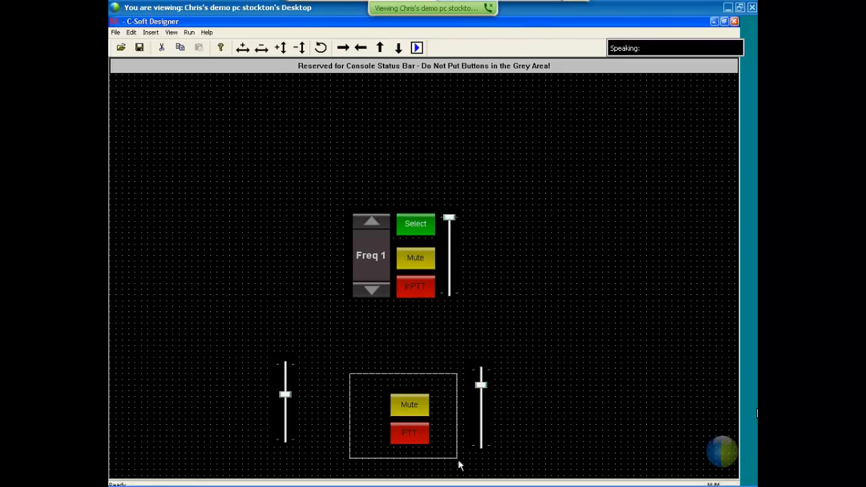
left_click_drag(458, 464, 459, 464)
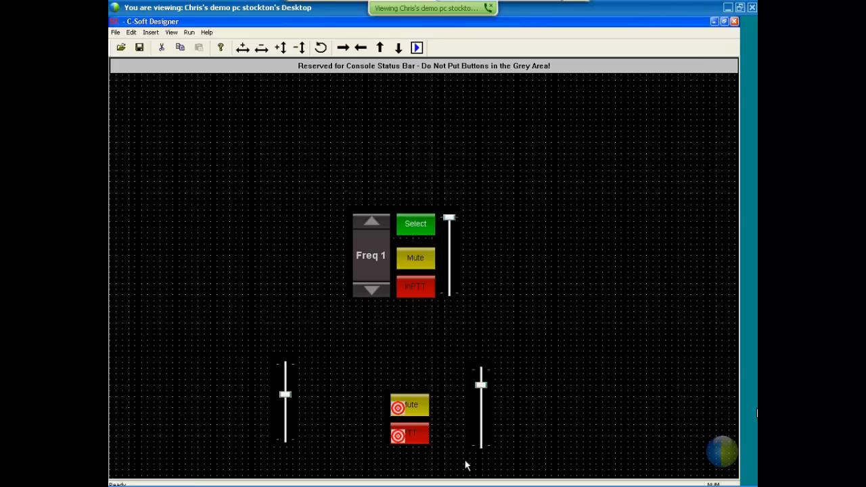
left_click_drag(334, 352, 457, 466)
key("Left")
key("Left")
key("Left")
key("Left")
key("Left")
key("Left")
key("Left")
key("Left")
key("Left")
key("Left")
key("Left")
key("Left")
key("Left")
key("Left")
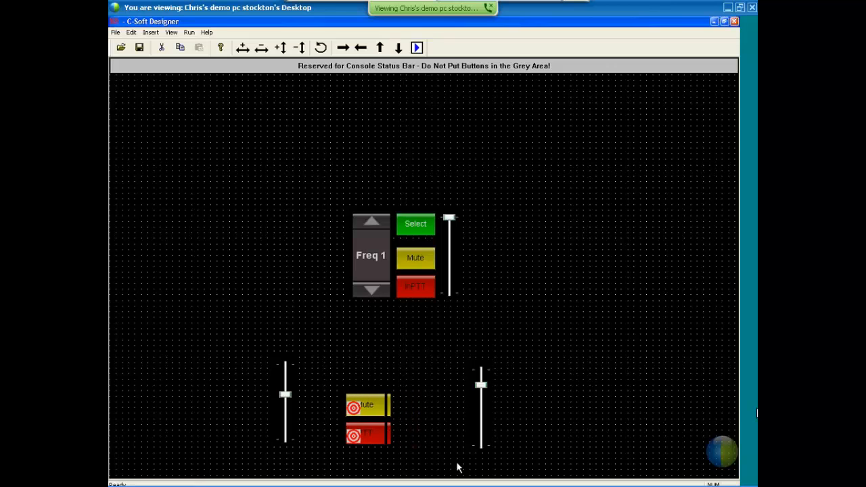
key("Left")
key("Up")
key("Up")
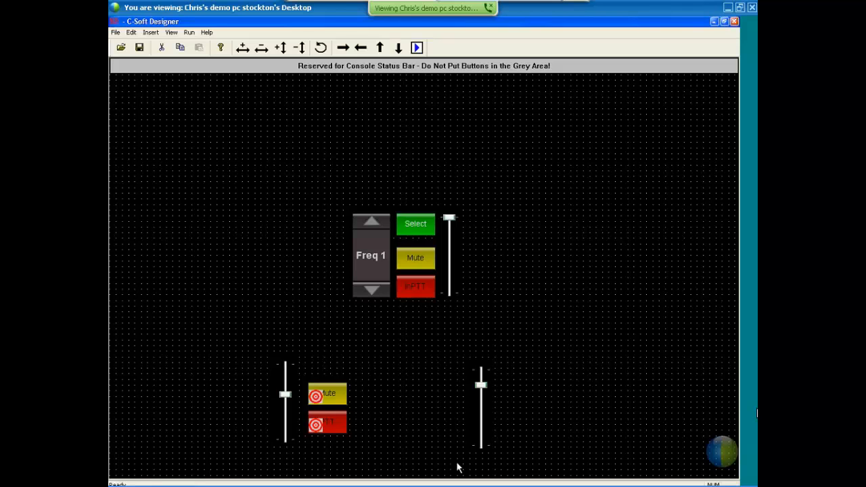
Step: Widen the main Mute and PTT buttons together until they span the gap between the two master volume sliders
key("shift+Right")
key("shift+Right")
key("shift+Right")
key("shift+Right")
key("shift+Right")
key("shift+Right")
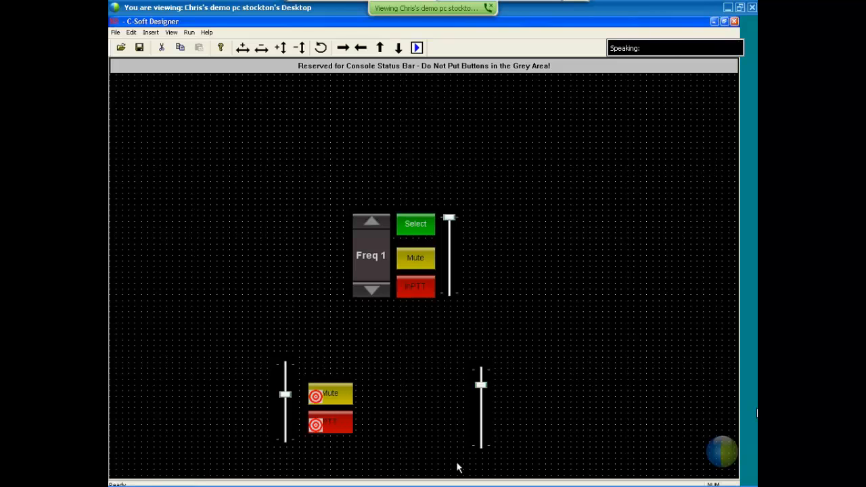
key("shift+Right")
key("shift+Right")
key("shift+Right")
key("shift+Right")
key("shift+Right")
key("shift+Right")
key("shift+Right")
key("shift+Right")
key("shift+Right")
key("shift+Right")
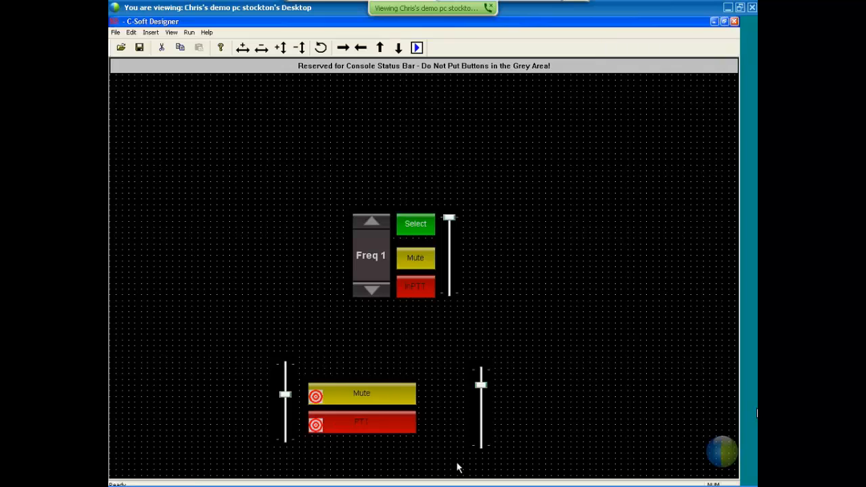
key("shift+Right")
key("shift+Right")
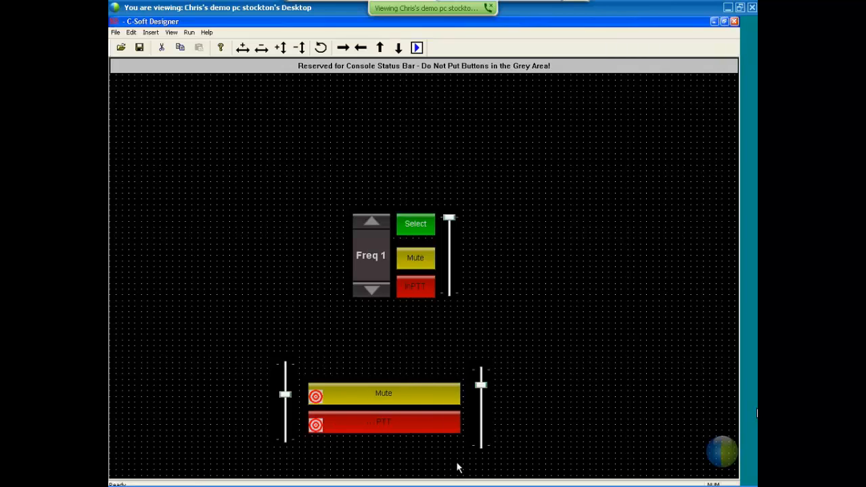
left_click(414, 353)
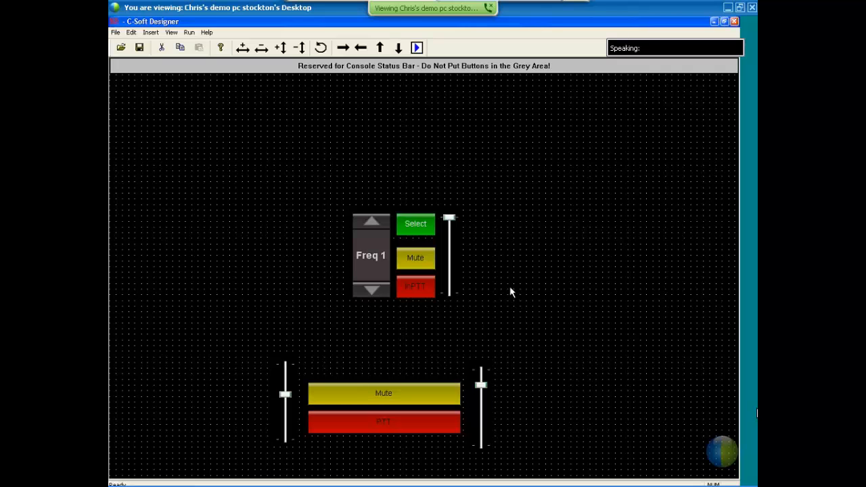
Step: Add a yellow K0KKV text label in size 28 above the line's controls and copy it beneath each master volume slider
right_click(489, 305)
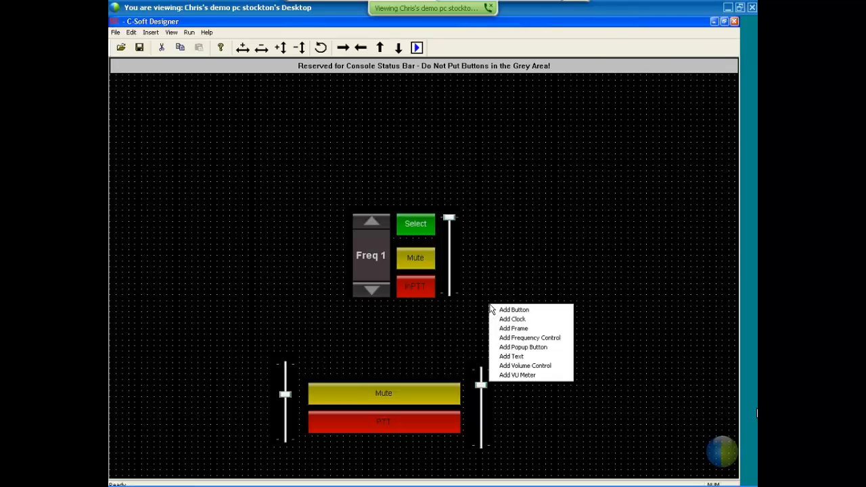
left_click(511, 356)
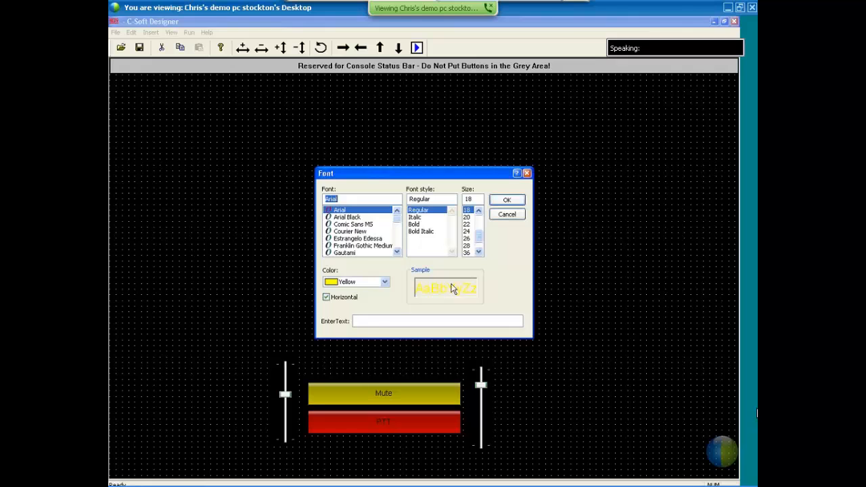
left_click(378, 321)
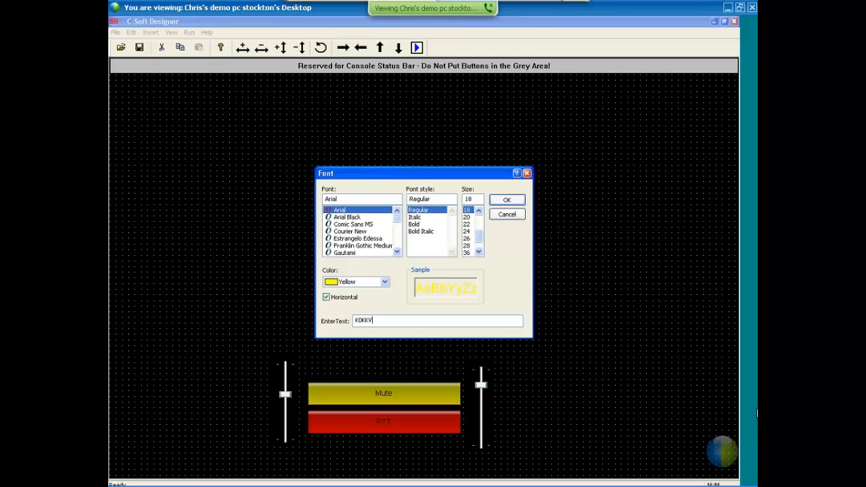
left_click(467, 246)
left_click(506, 200)
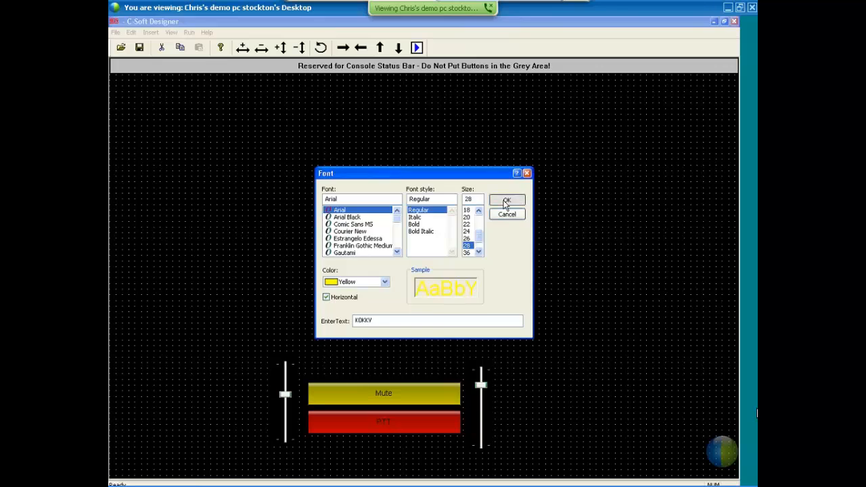
left_click_drag(516, 319, 279, 461)
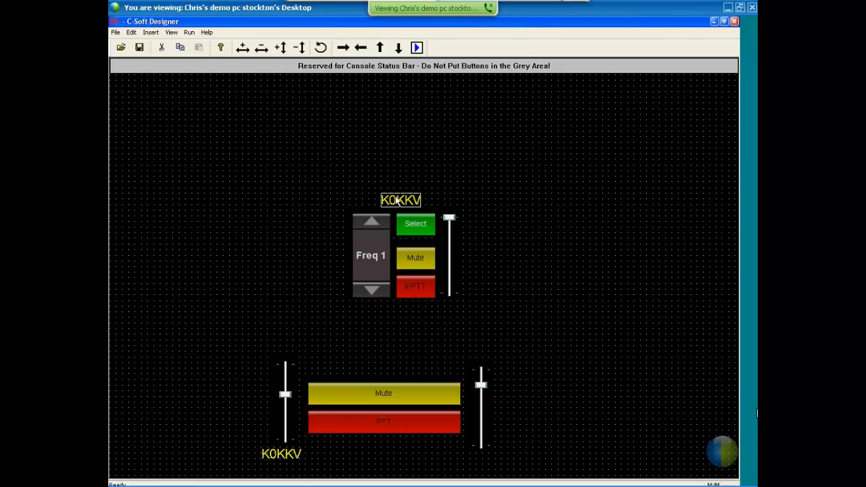
left_click_drag(399, 201, 476, 463)
Step: Change the text of the label beneath the left master volume slider to M-Unselect
left_click(291, 454)
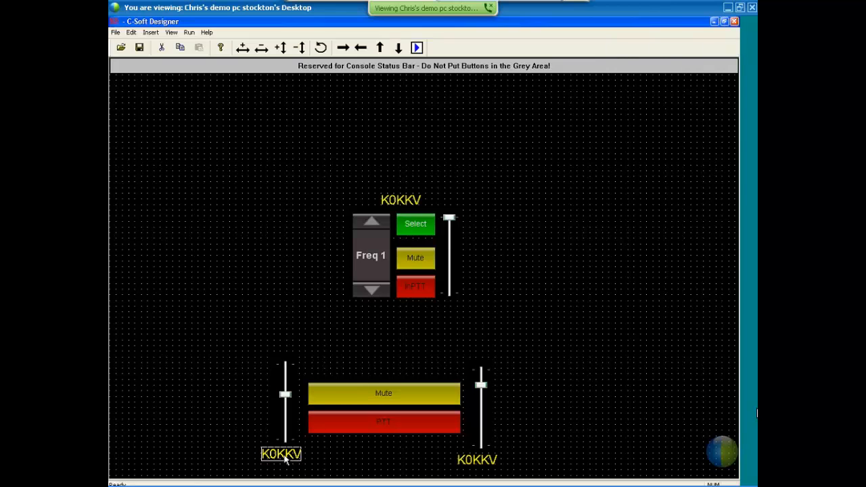
double_click(285, 457)
left_click_drag(399, 318, 282, 315)
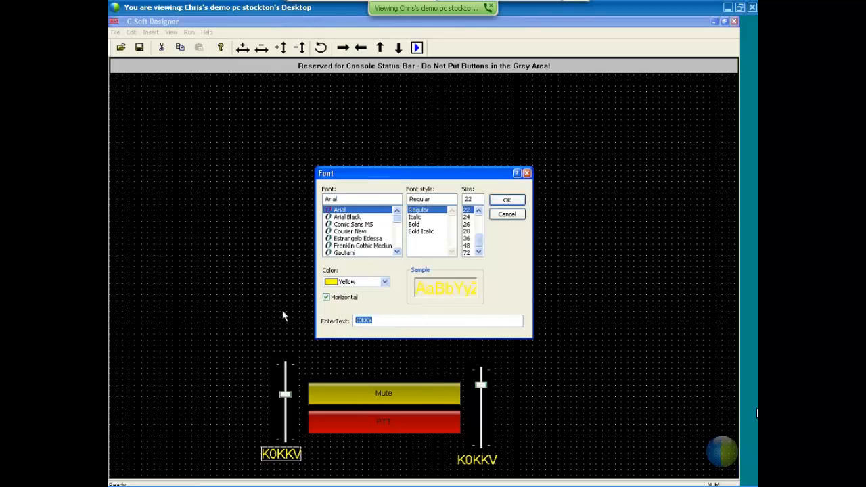
type("M")
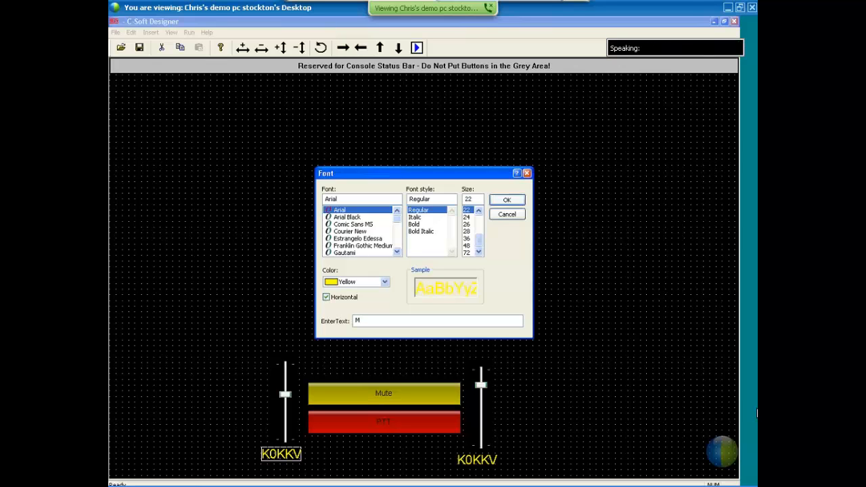
type("-U")
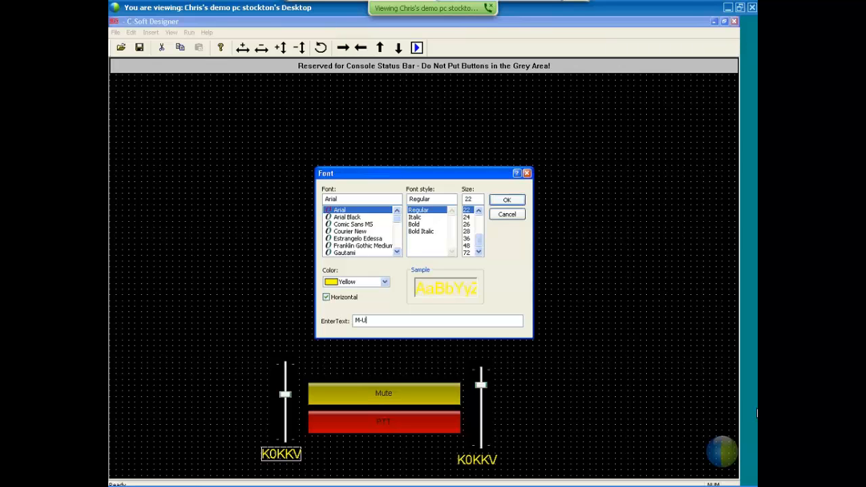
type("nsele")
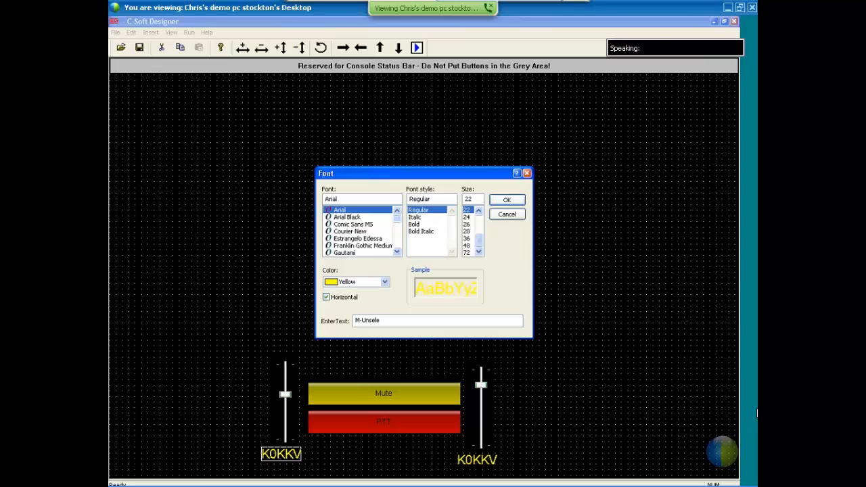
type("ct")
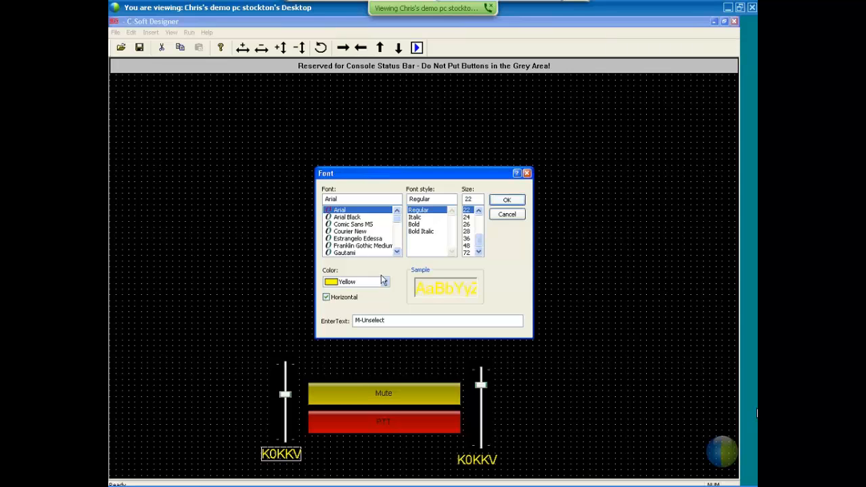
left_click(507, 200)
Step: Change the text of the label beneath the right master volume slider to M-Select
double_click(487, 460)
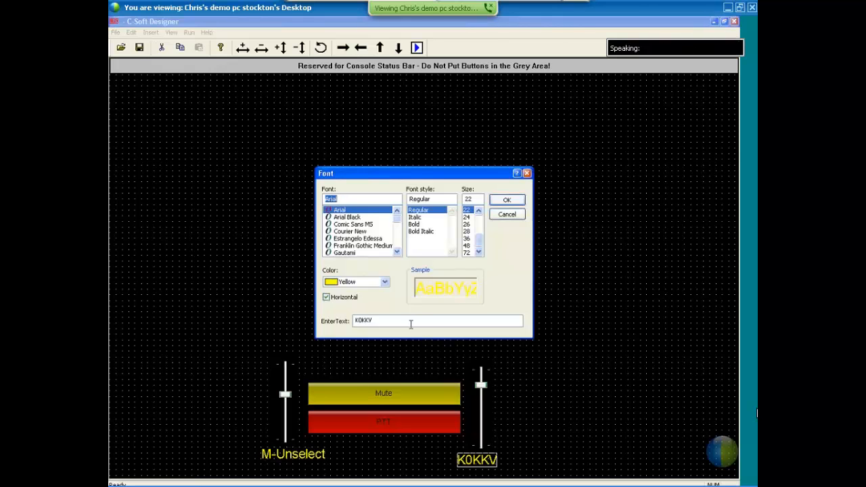
left_click_drag(410, 323, 310, 323)
type("M")
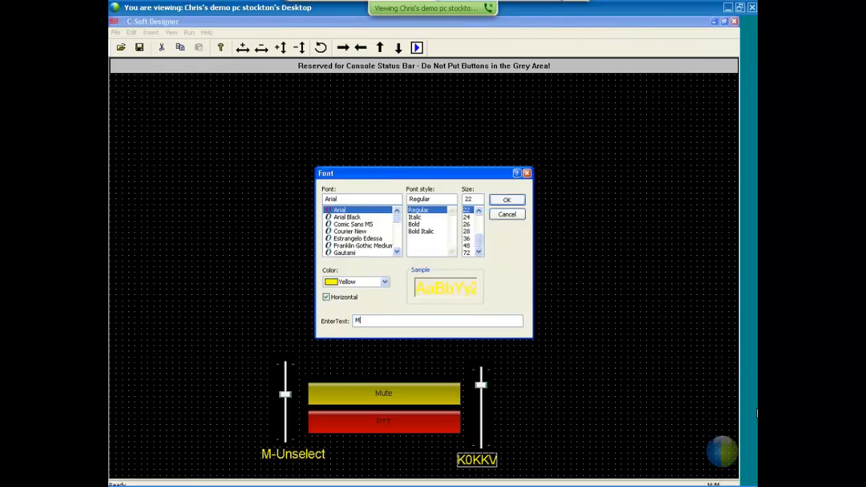
type("-Select")
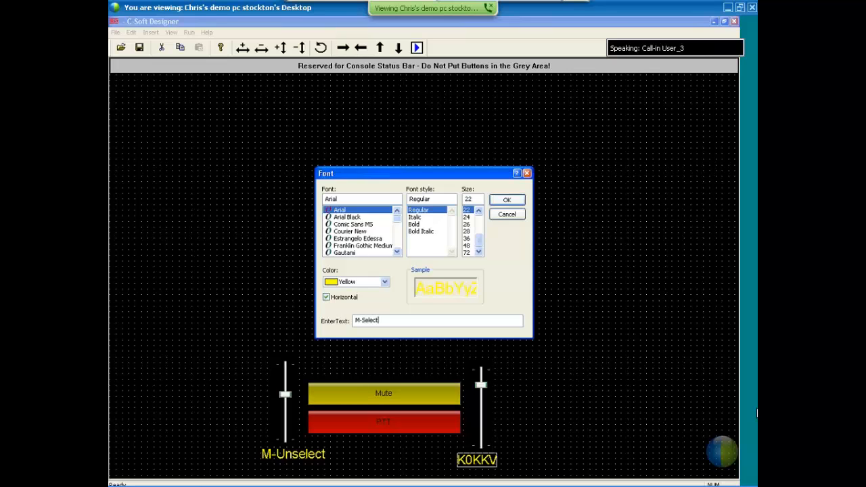
left_click(506, 200)
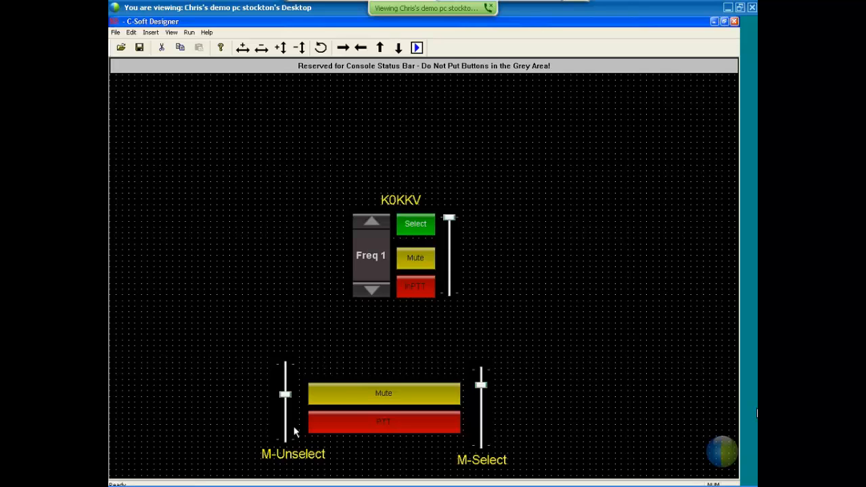
Step: Lower the left master volume slider and its M-Unselect label to align with the right slider and the M-Select label
mouse_move(288, 367)
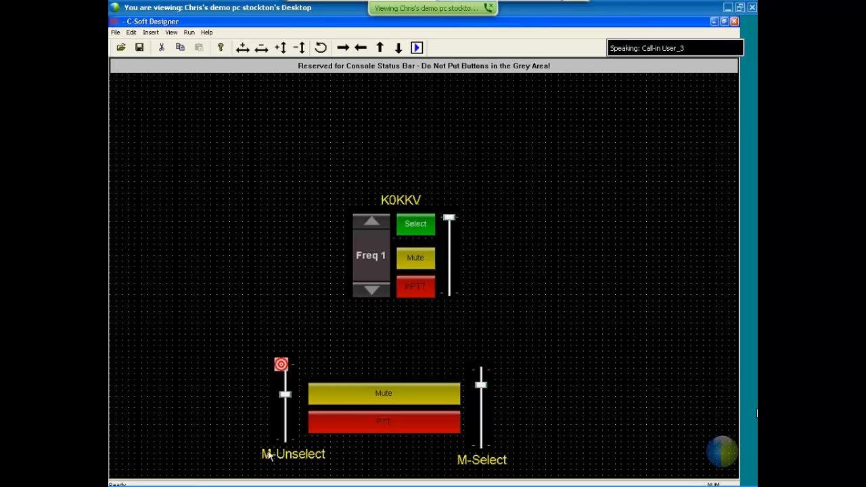
left_click_drag(247, 346, 309, 467)
key("Down")
key("Down")
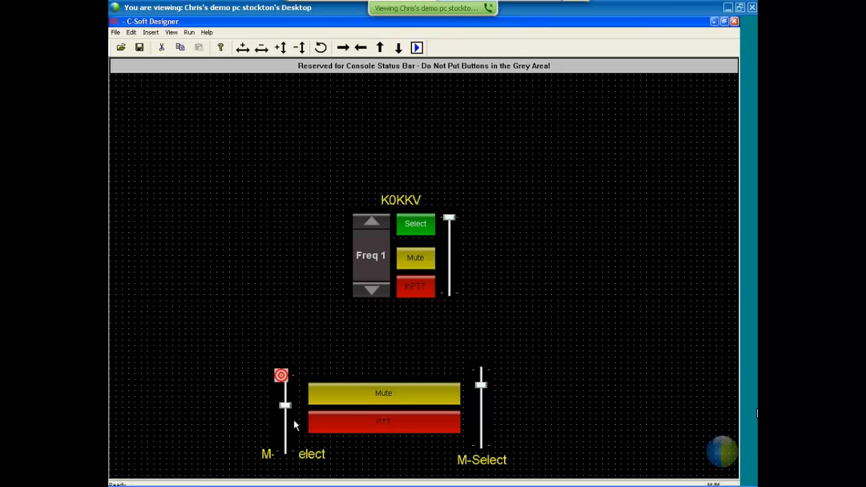
key("Up")
left_click(304, 457)
key("Down")
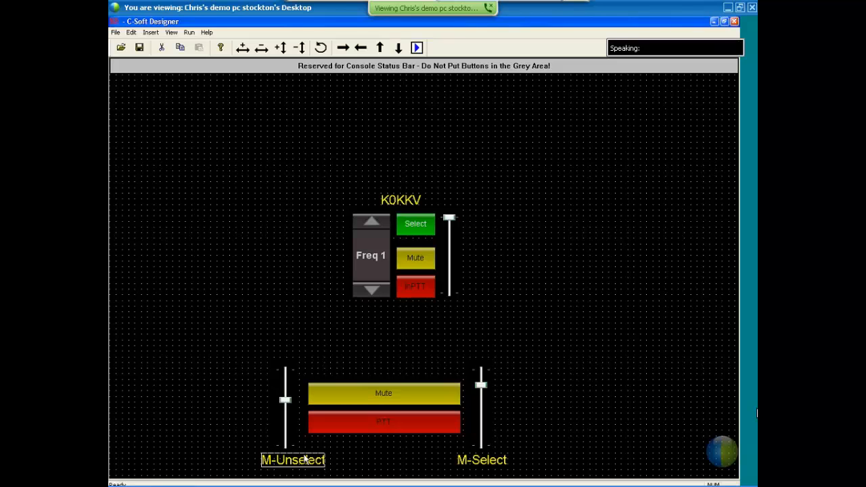
left_click(452, 343)
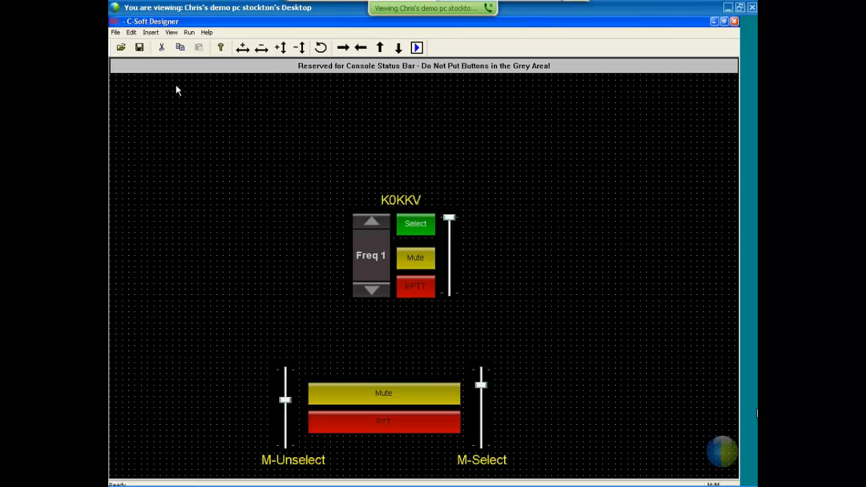
Step: Save the design in My Documents as Myfirstdesign and close the design error report
left_click(115, 33)
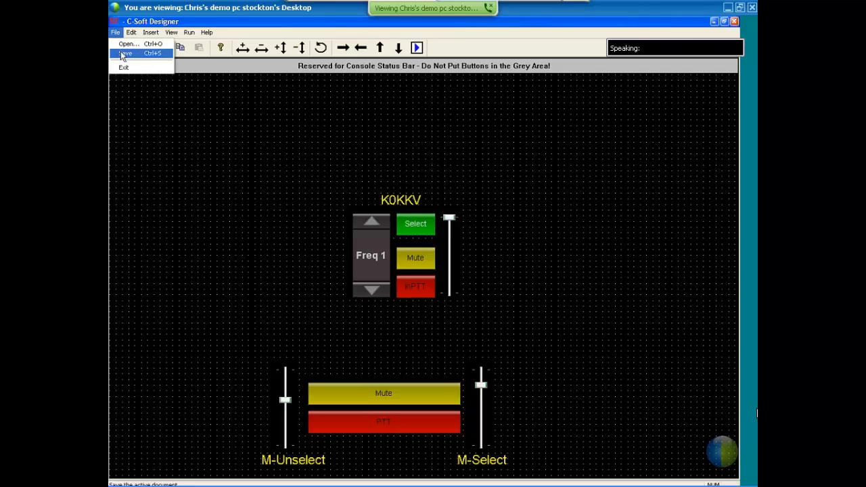
left_click(125, 52)
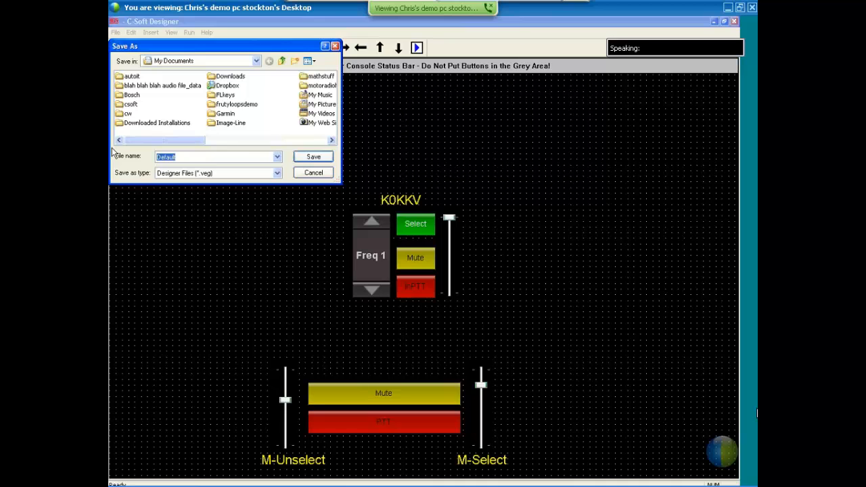
type("Myfirstdesign")
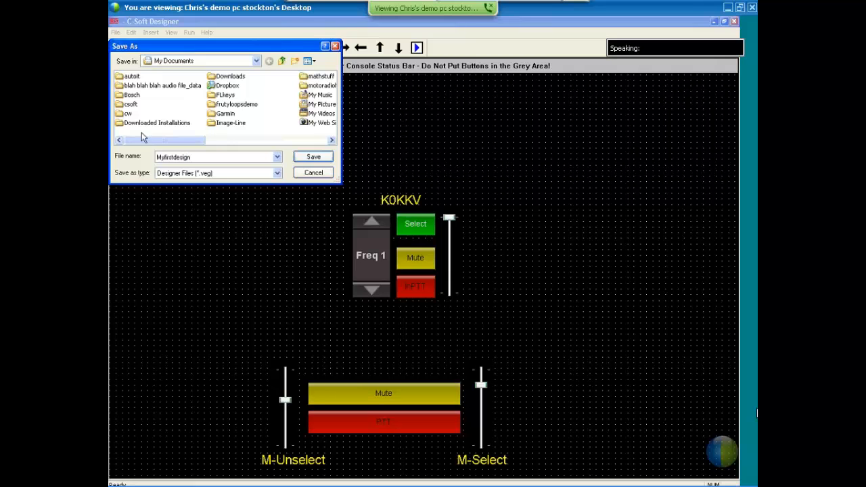
left_click(313, 157)
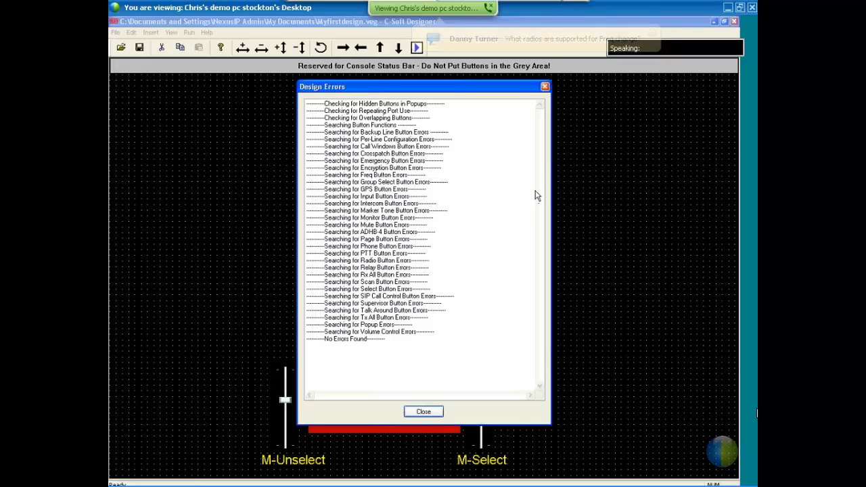
left_click(430, 414)
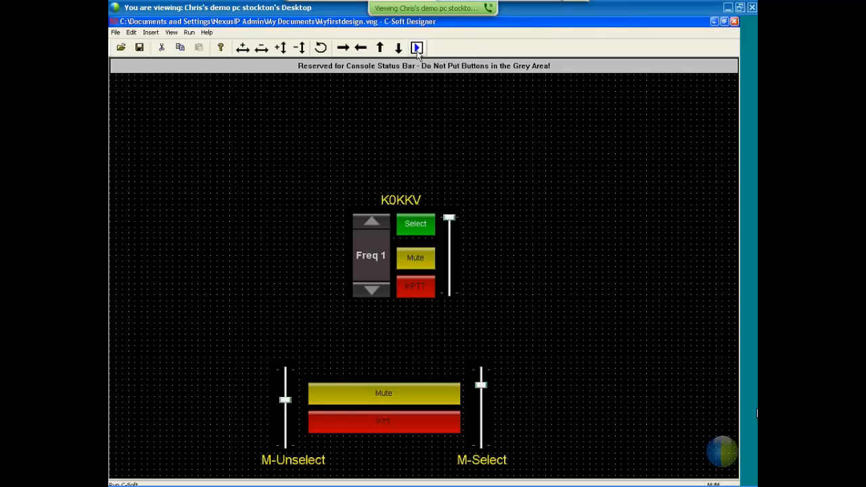
Step: Run the design and switch to the C-Soft Console window that has Myfirstdesign loaded
left_click(418, 49)
mouse_move(508, 480)
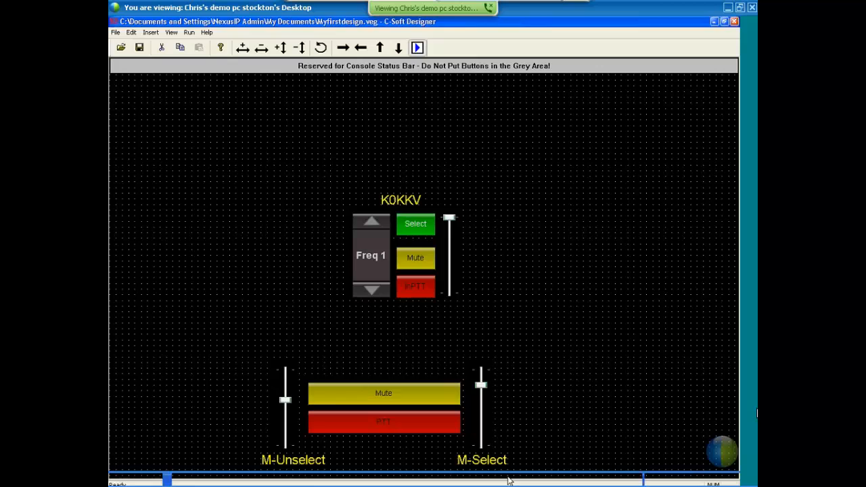
key("super")
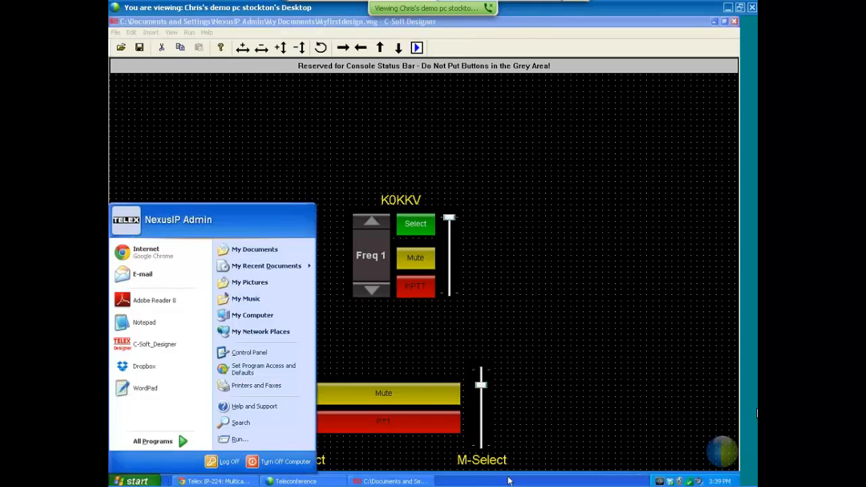
left_click(528, 225)
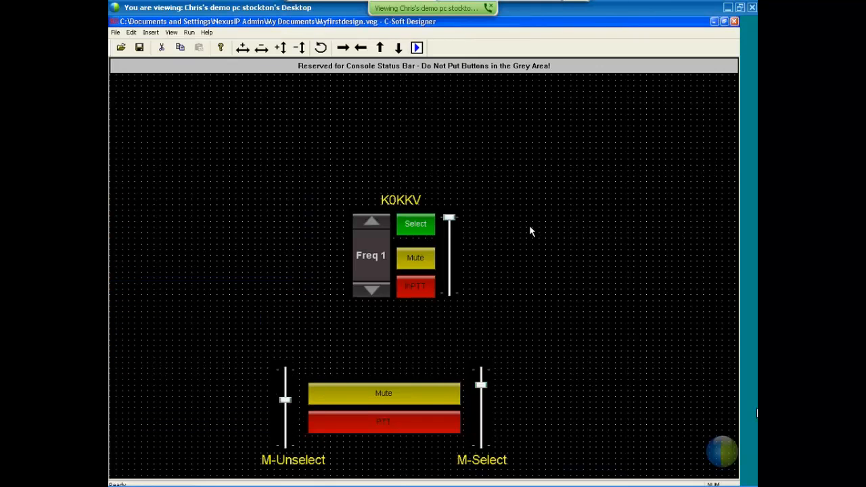
left_click(417, 48)
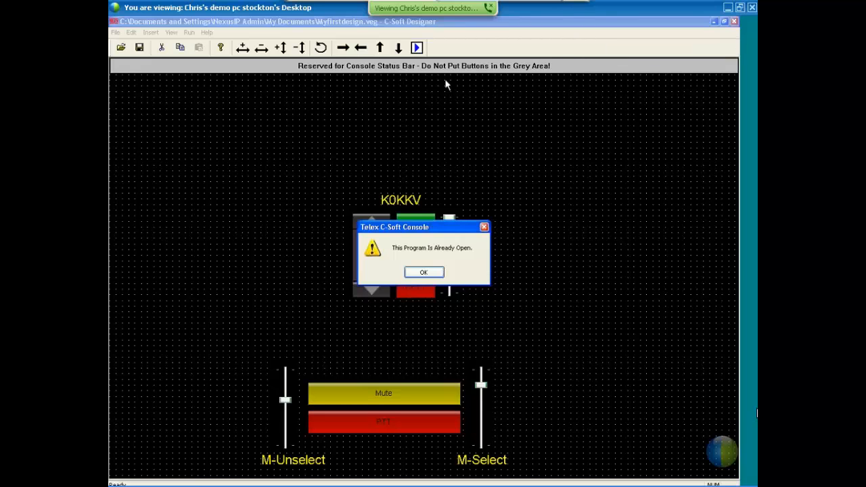
left_click(426, 272)
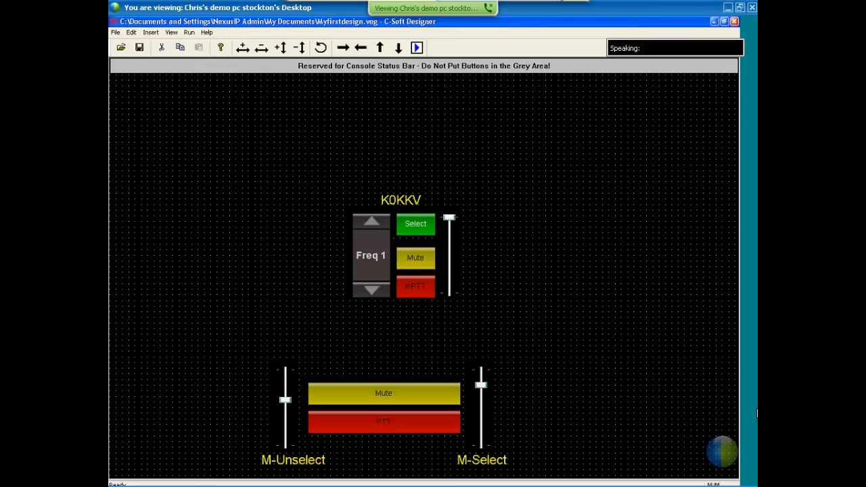
key("super")
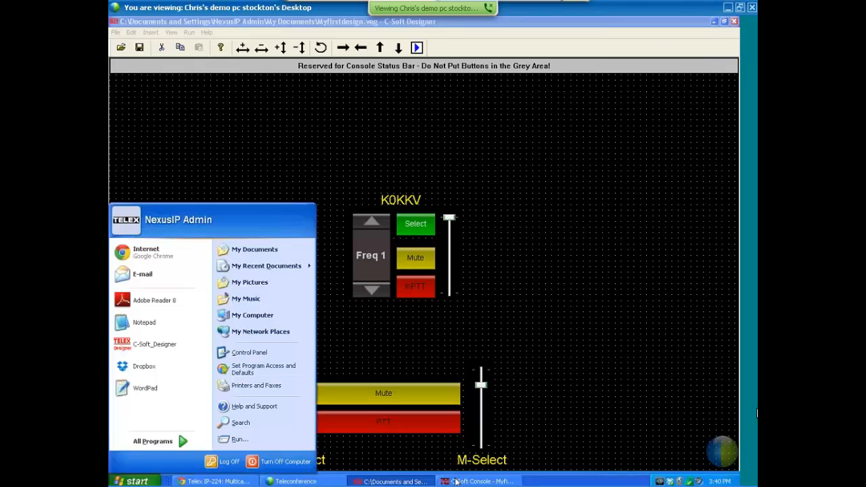
left_click(458, 481)
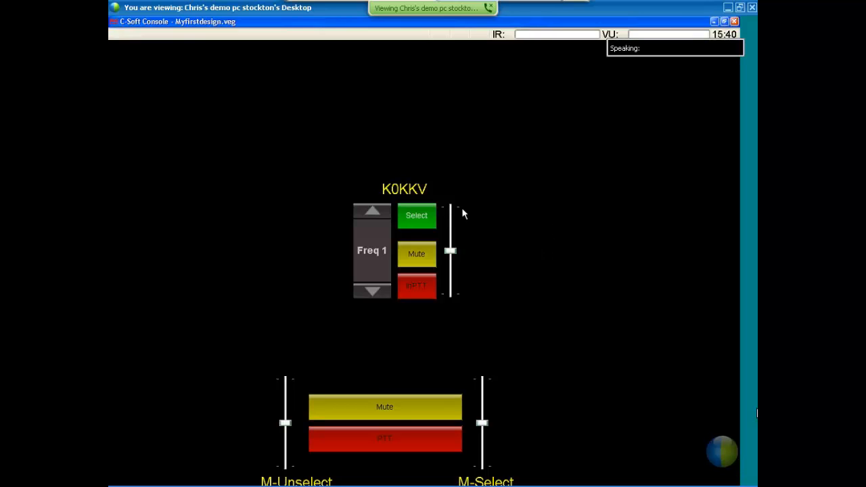
Step: Select the K0KKV line and choose Weather from its frequency list
left_click(419, 221)
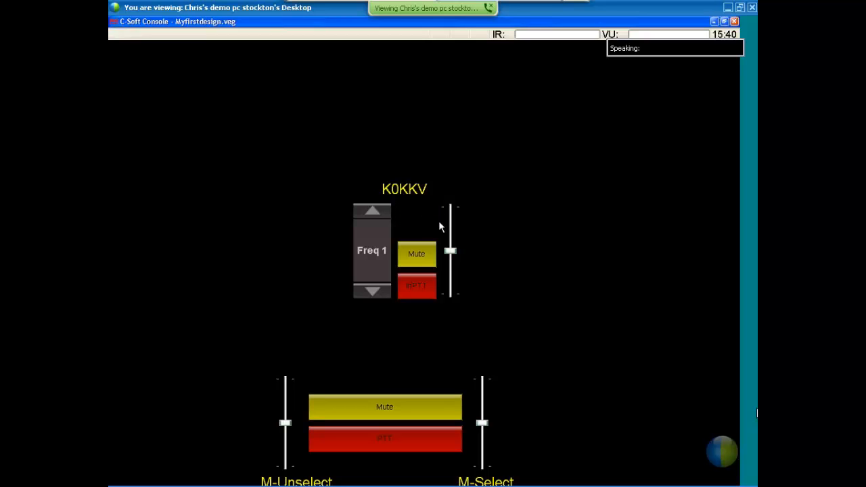
left_click(373, 253)
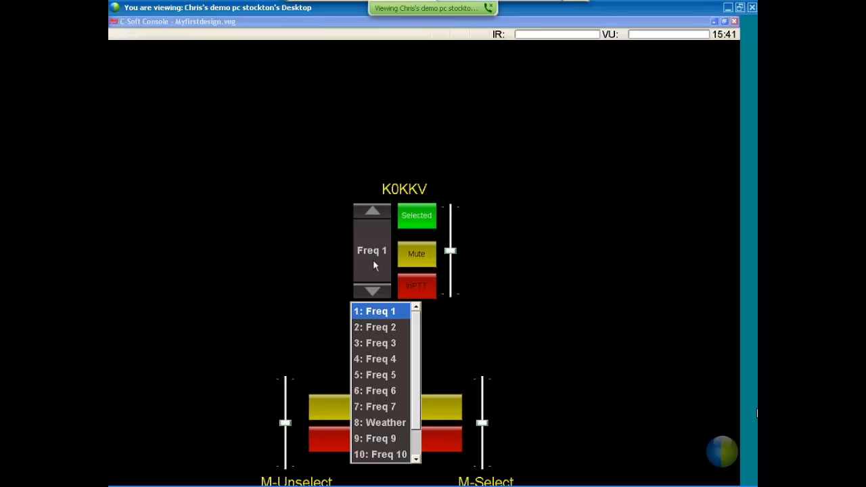
left_click(386, 422)
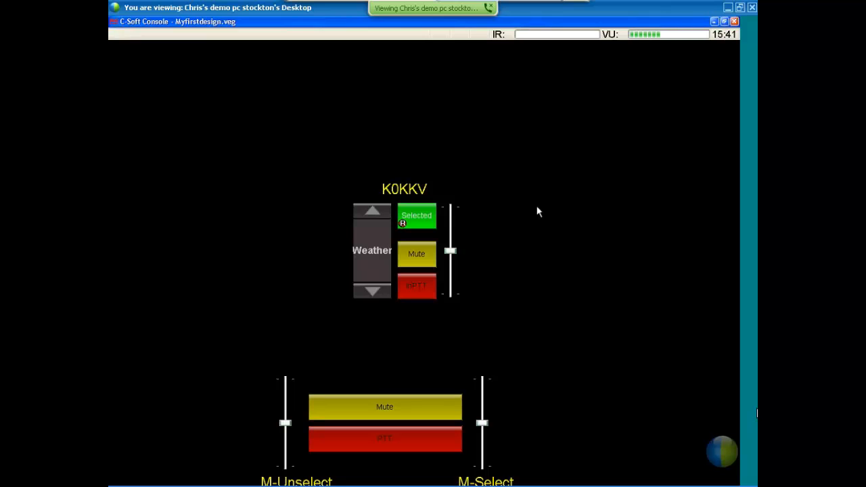
Step: Step the K0KKV line's frequency up from Weather to the K0KKv channel
left_click(373, 212)
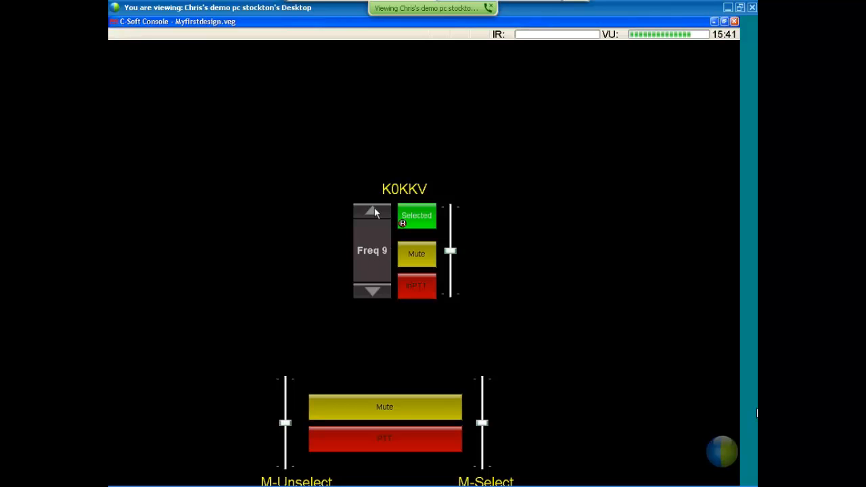
left_click(373, 212)
left_click(374, 212)
left_click(374, 212)
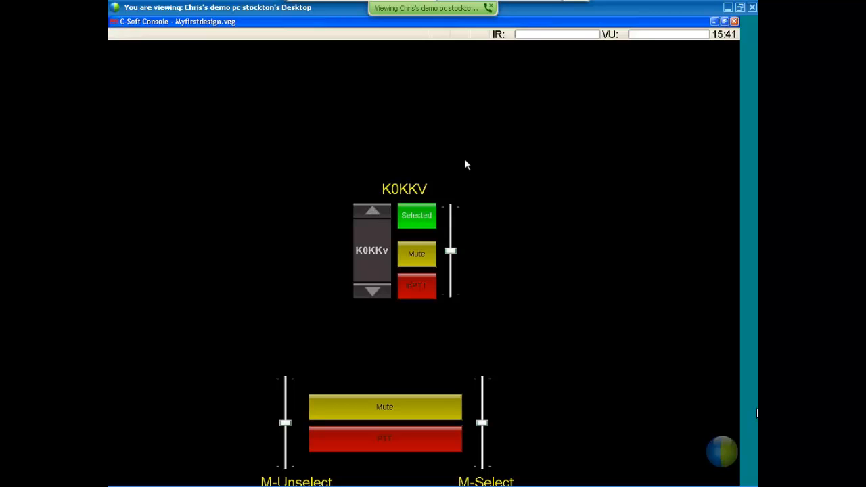
Step: Step the K0KKV line's frequency down and up through the channels, ending on Weather
left_click(373, 292)
left_click(373, 291)
left_click(373, 292)
left_click(373, 294)
left_click(373, 294)
left_click(373, 294)
left_click(373, 293)
left_click(373, 293)
left_click(379, 211)
left_click(377, 210)
left_click(377, 211)
left_click(378, 212)
left_click(382, 291)
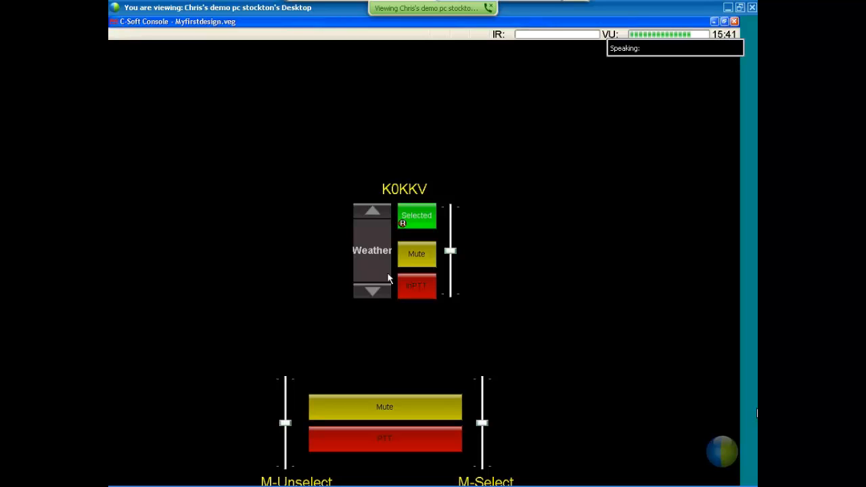
Step: Step the K0KKV line's frequency down from Weather to Freq 2
left_click(373, 293)
left_click(373, 293)
left_click(373, 293)
left_click(373, 293)
left_click(373, 293)
left_click(373, 293)
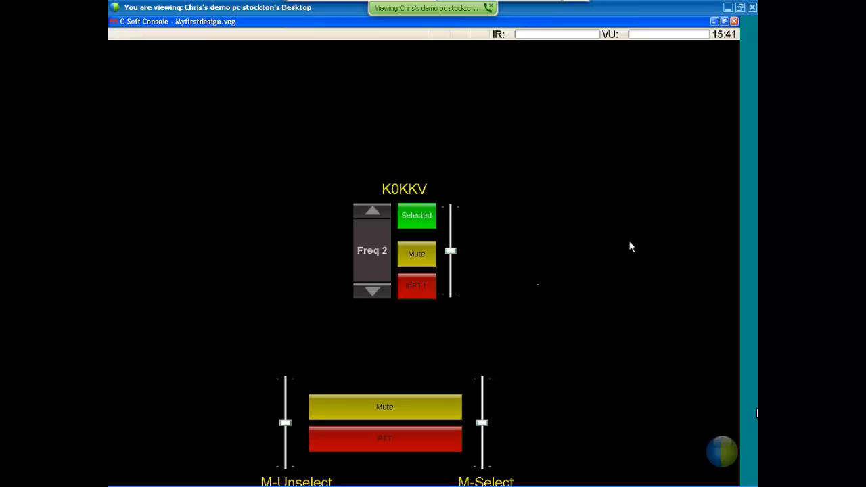
Step: Raise the K0KKV line's volume and both the M-Unselect and M-Select master volumes to about maximum
left_click_drag(452, 253, 451, 208)
left_click_drag(285, 423, 284, 383)
left_click_drag(481, 424, 482, 380)
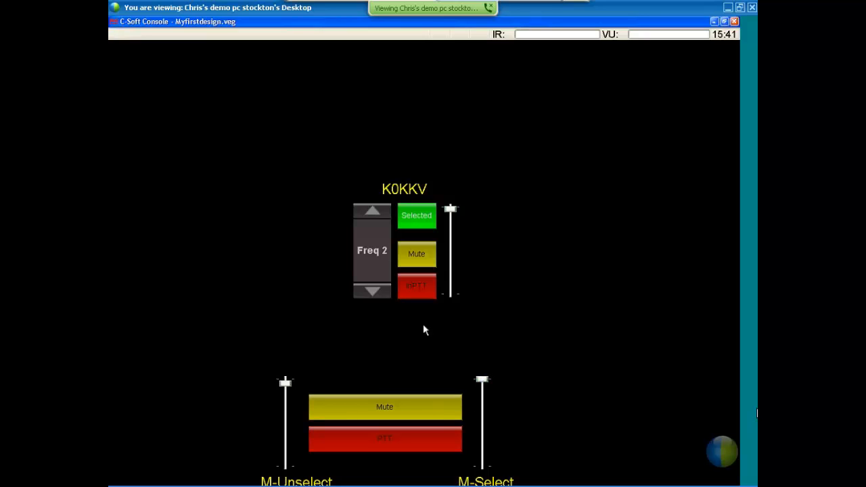
Step: Step the K0KKV line's frequency down from Freq 2 until it reaches Weather
left_click(376, 292)
left_click(376, 292)
left_click(376, 293)
left_click(378, 294)
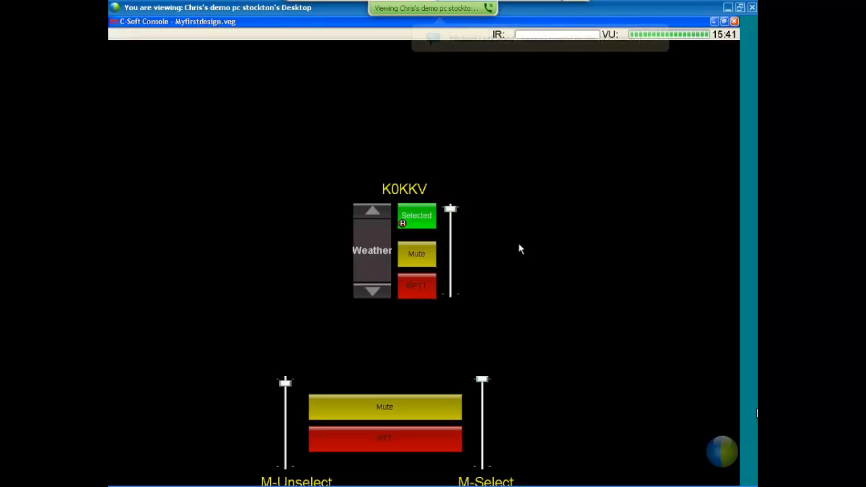
Step: Unselect the K0KKV line and test its mute by switching it on, off and on again
left_click(424, 221)
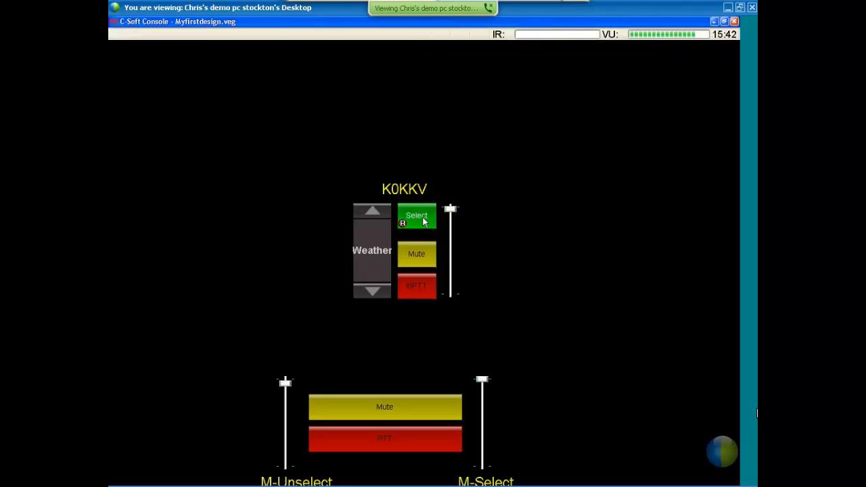
left_click(423, 251)
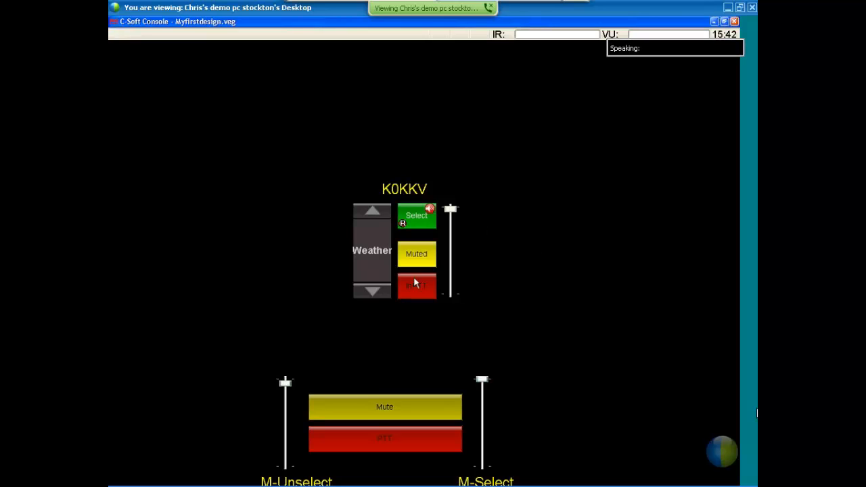
left_click(421, 259)
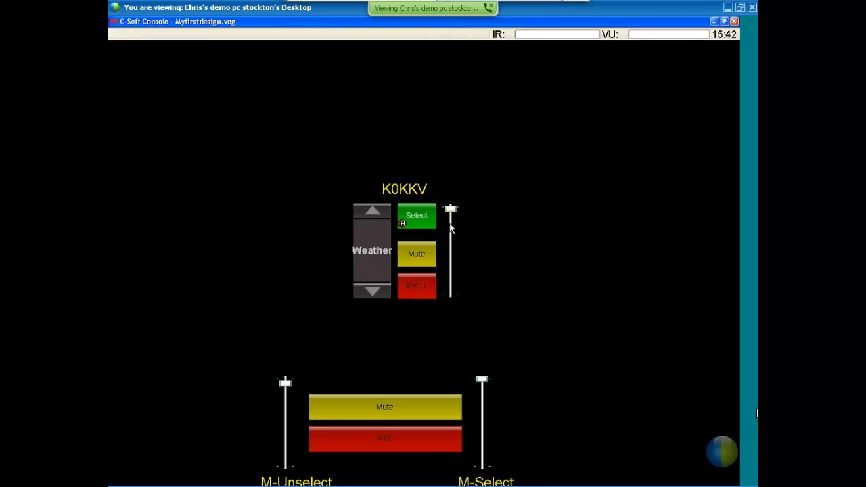
left_click(418, 261)
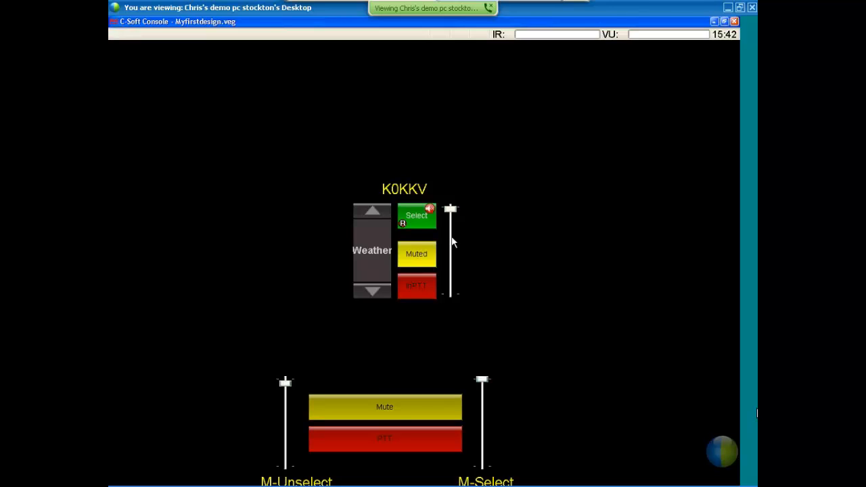
Step: Step the K0KKV line's frequency down to Freq 2 and unmute the line
left_click(382, 291)
left_click(378, 292)
left_click(378, 292)
left_click(378, 292)
double_click(378, 293)
left_click(424, 260)
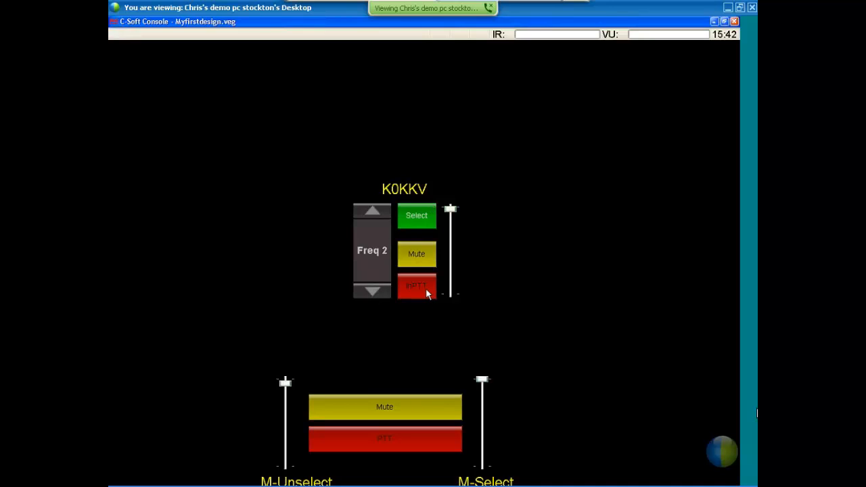
Step: Close the C-Soft Console
left_click(733, 21)
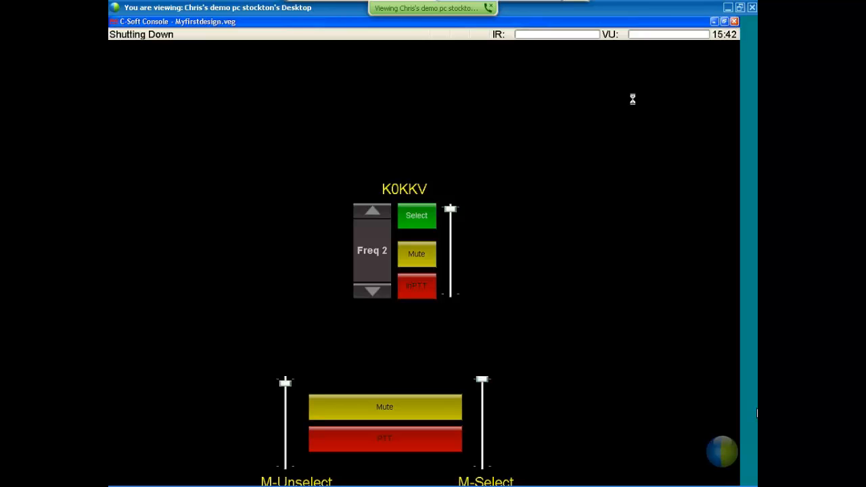